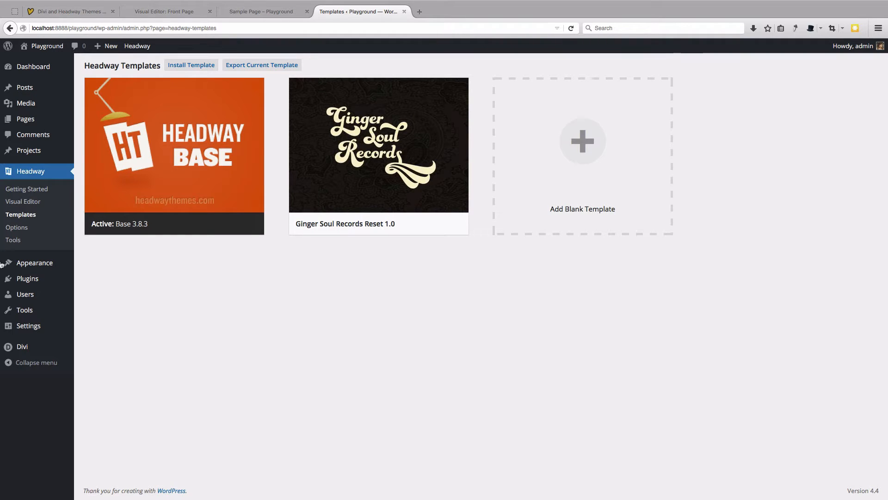
- Activate the Ginger Soul Records Reset template, check the Playground front page, and return to the templates list
mouse_move(338, 168)
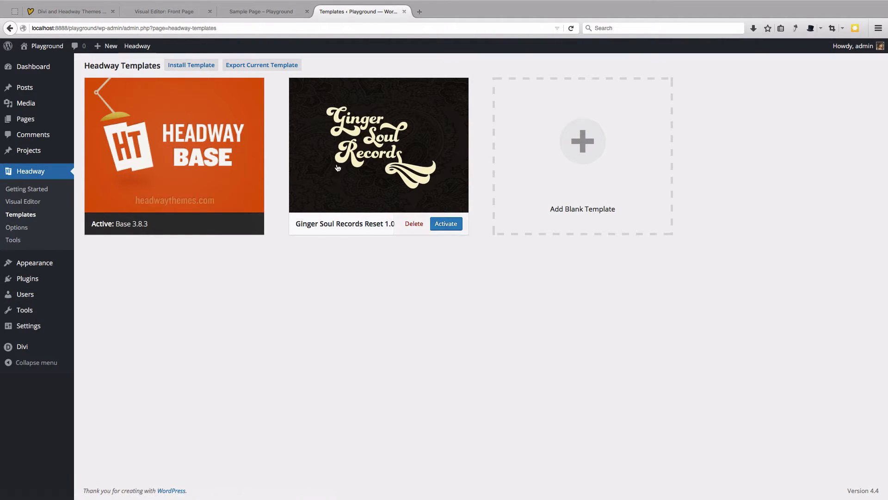
left_click(446, 224)
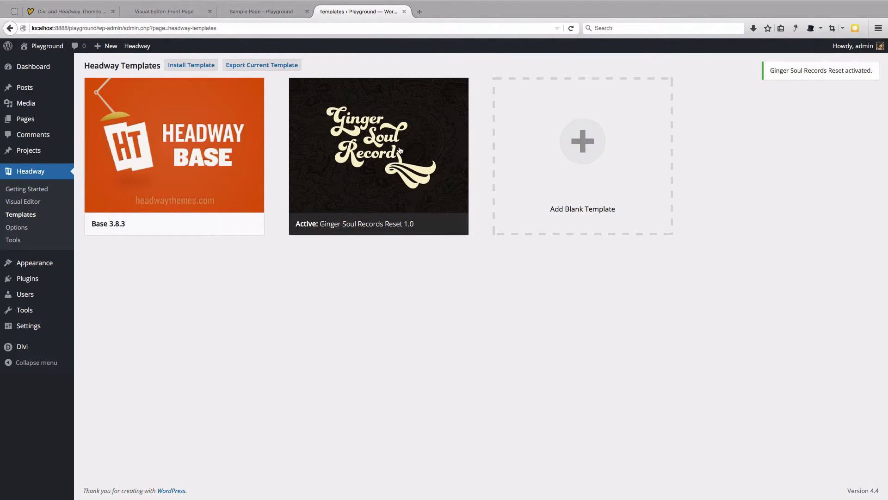
mouse_move(46, 46)
left_click(44, 63)
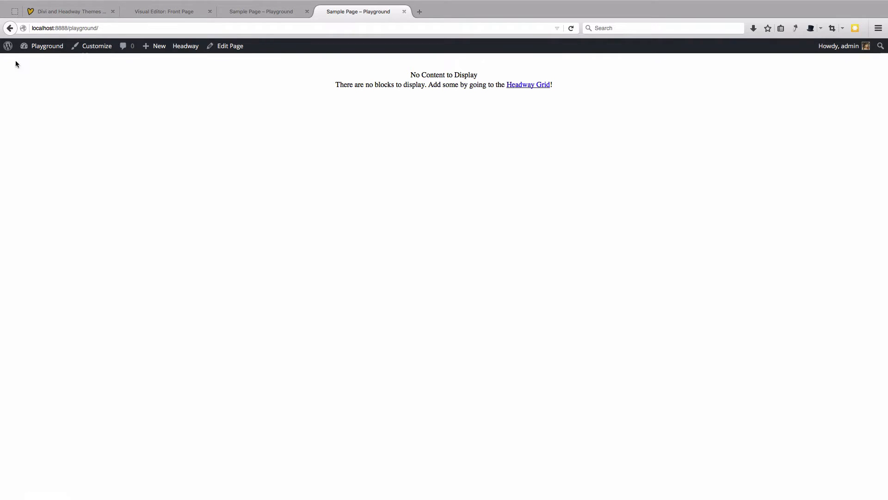
left_click(10, 28)
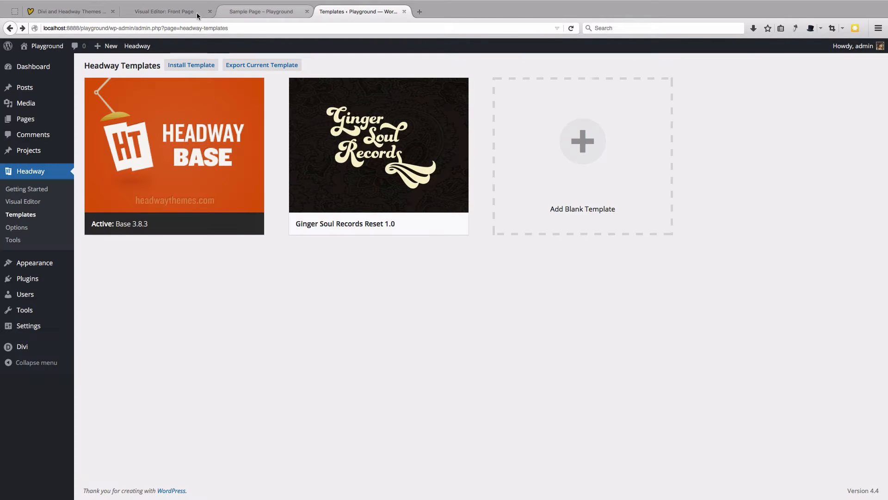
- Reload the Visual Editor for the Front Page and dismiss the Grid Wizard to work on the empty grid
left_click(180, 16)
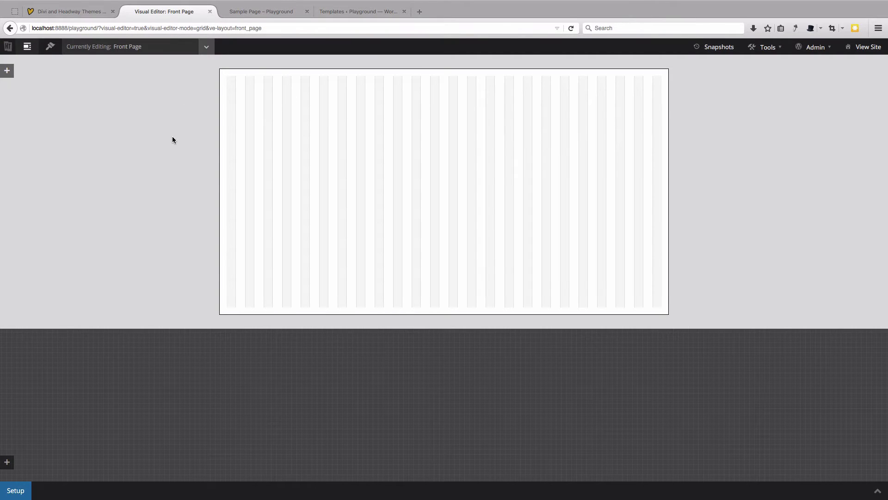
key("super+r")
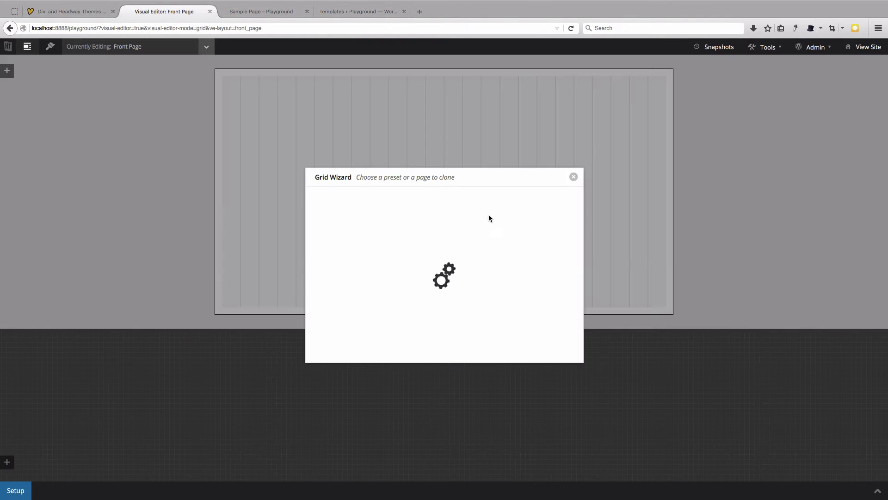
left_click(574, 177)
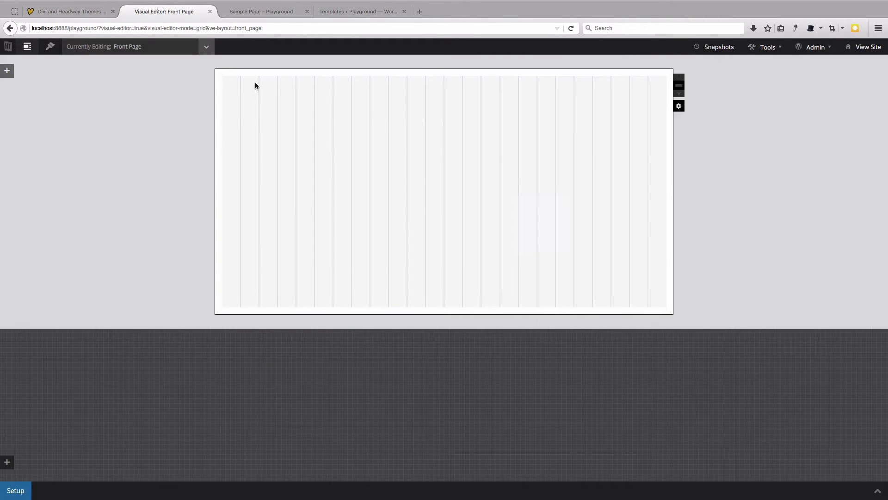
- Draw a Header block over the wrapper's first eight grid columns and a Navigation block across the remaining columns beside it
left_click_drag(232, 81, 368, 114)
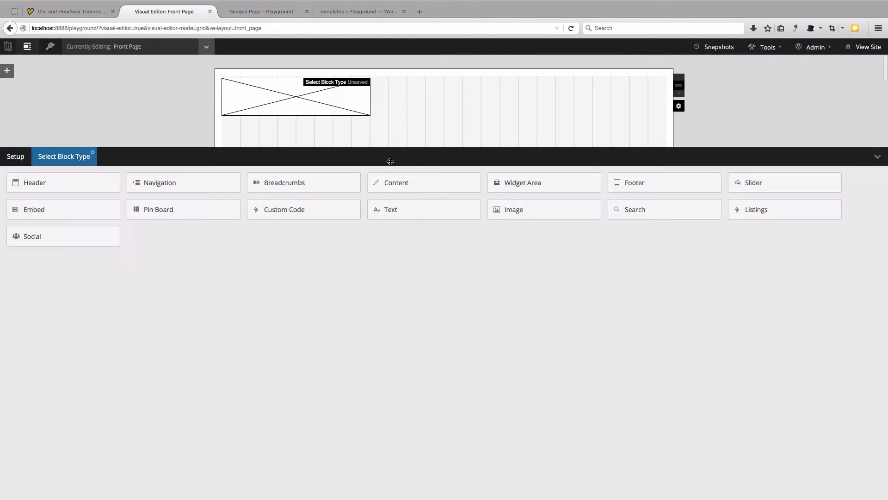
left_click(46, 183)
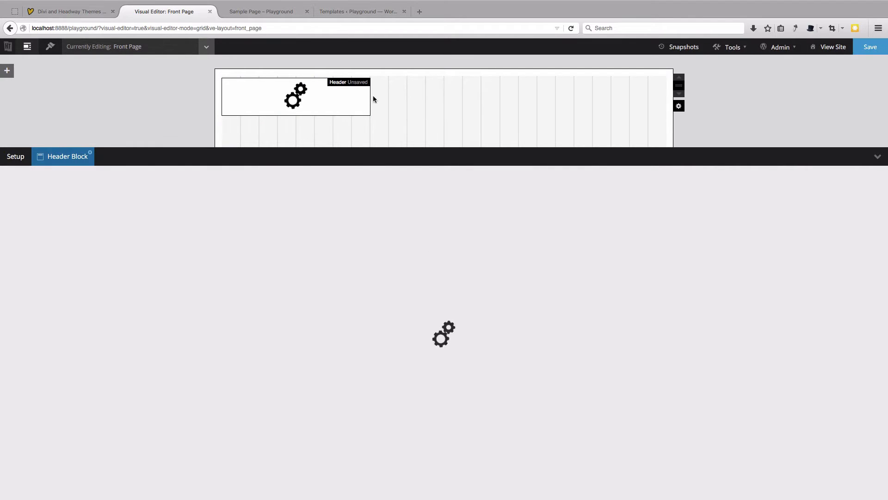
left_click_drag(374, 81, 696, 114)
left_click(213, 182)
scroll(462, 117, "down", 2)
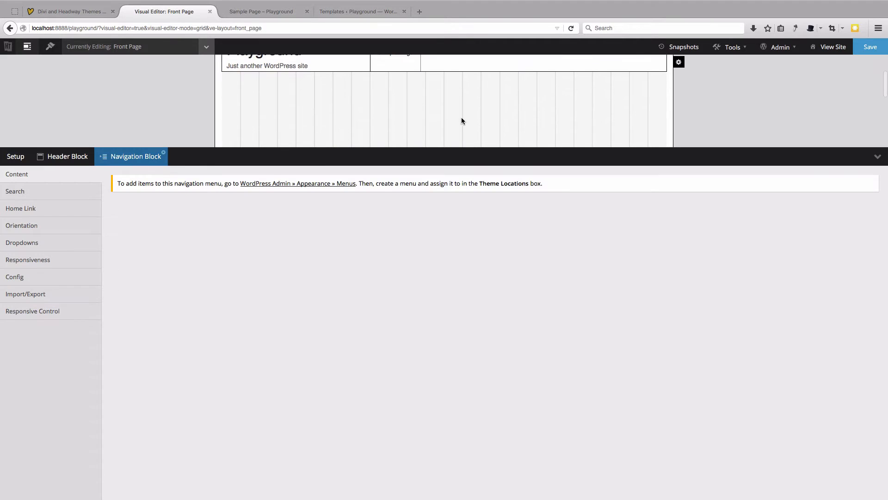
left_click(878, 158)
- Give the wrapper the alias "Header" and shrink its height to just enclose the Header and Navigation blocks
right_click(427, 142)
left_click(468, 191)
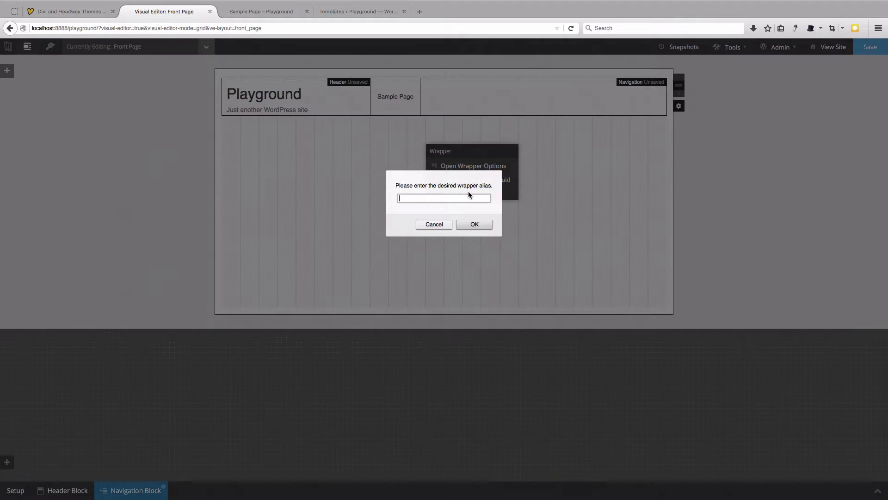
type("Header")
key("Return")
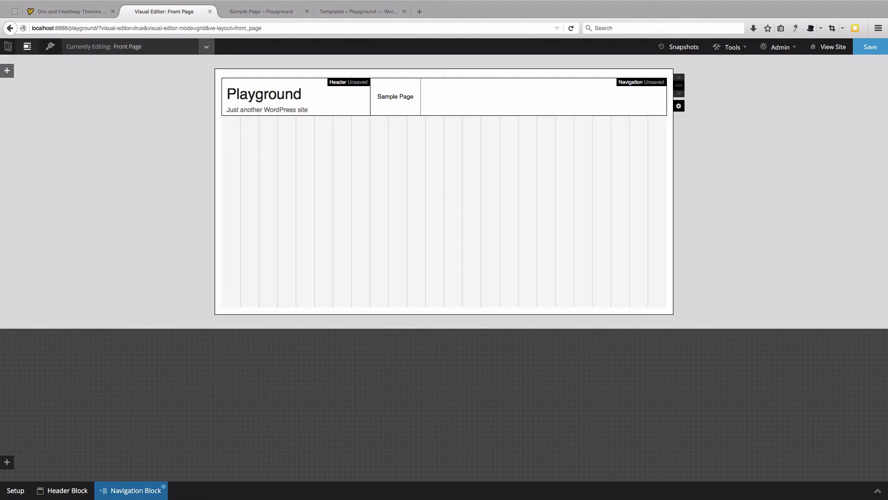
left_click_drag(461, 315, 448, 95)
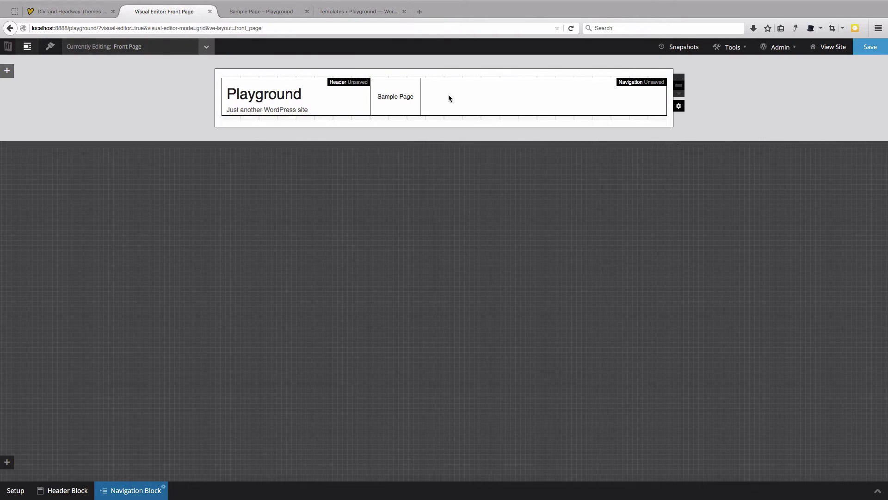
- Add a second wrapper below the header wrapper and change both the wrapper and its grid to fluid
left_click(7, 461)
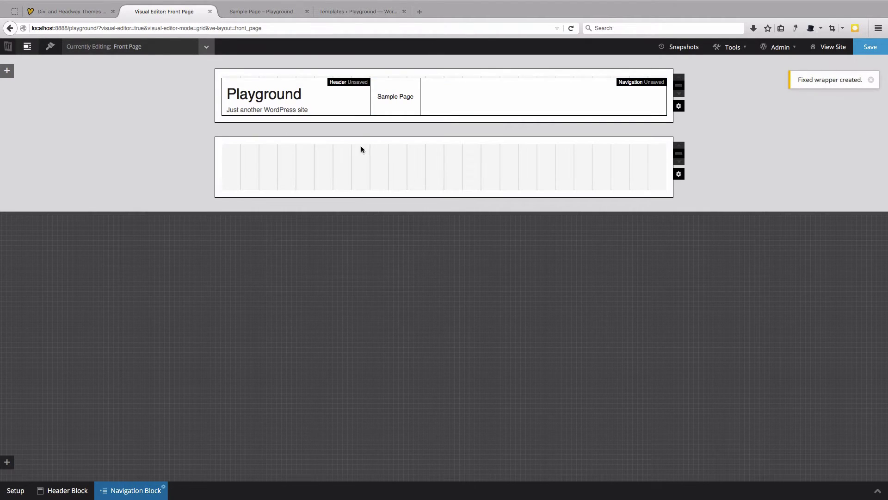
right_click(318, 163)
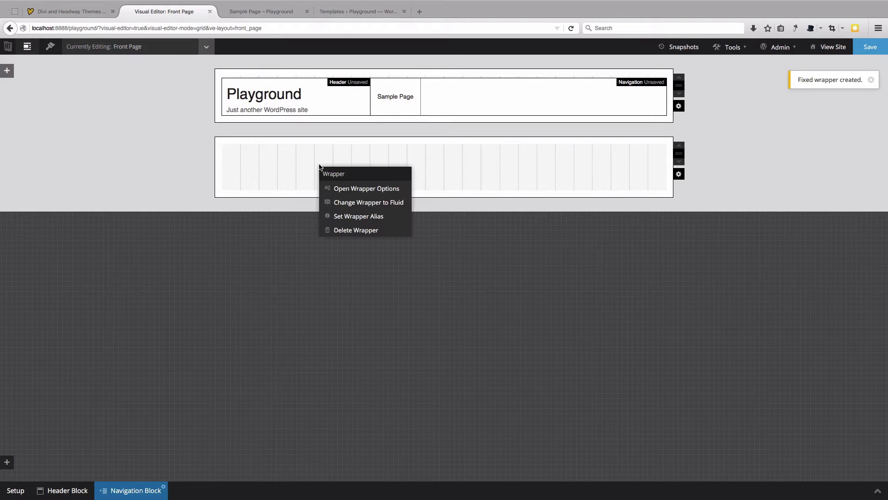
left_click(391, 200)
right_click(376, 176)
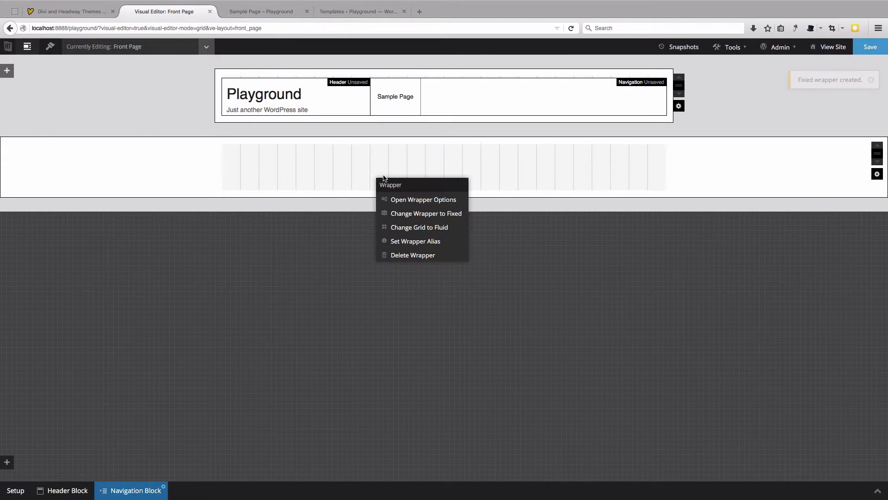
left_click(435, 229)
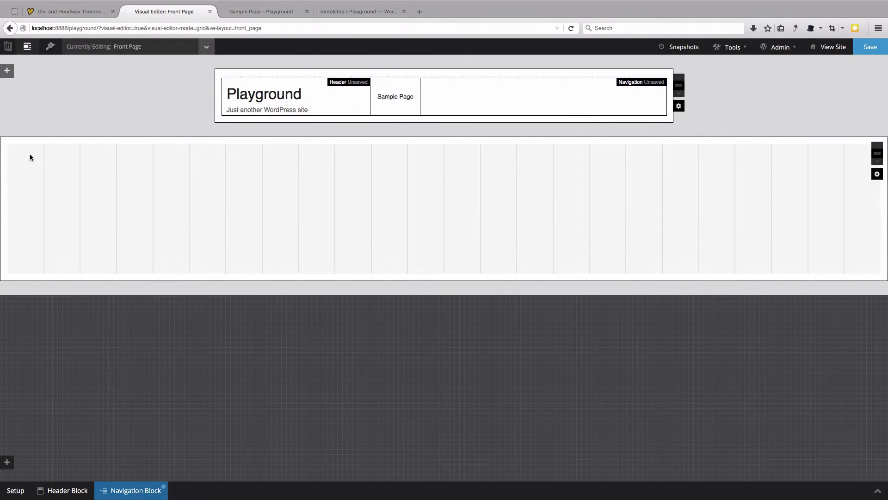
- Fill the fluid wrapper with a Content block about 1888 px wide and 280 px in minimum height, and save the layout
left_click_drag(3, 144, 861, 277)
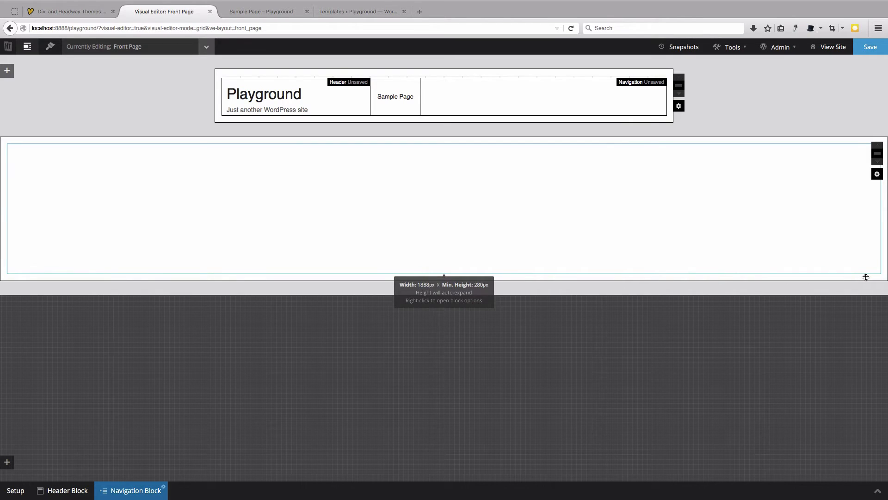
left_click_drag(866, 277, 866, 276)
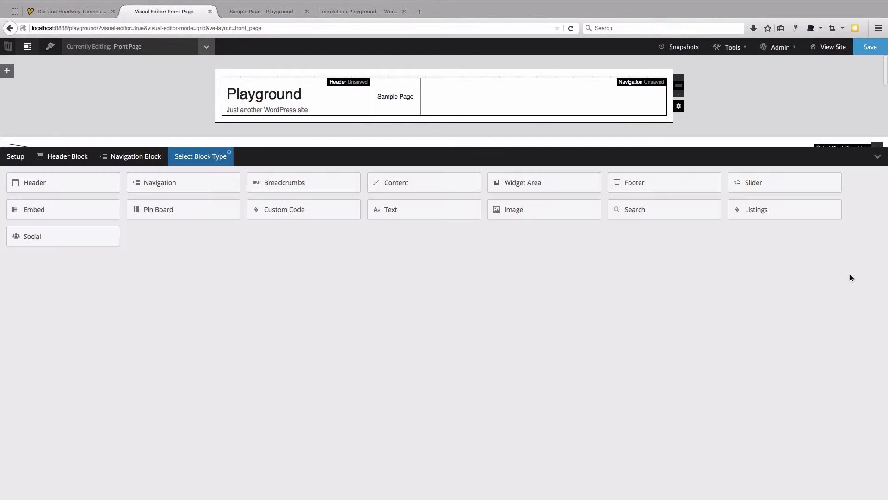
left_click(391, 184)
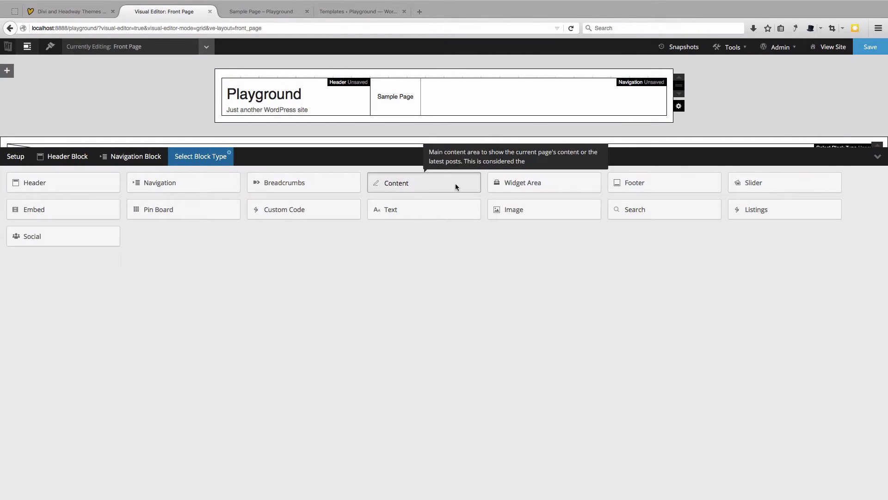
left_click(878, 157)
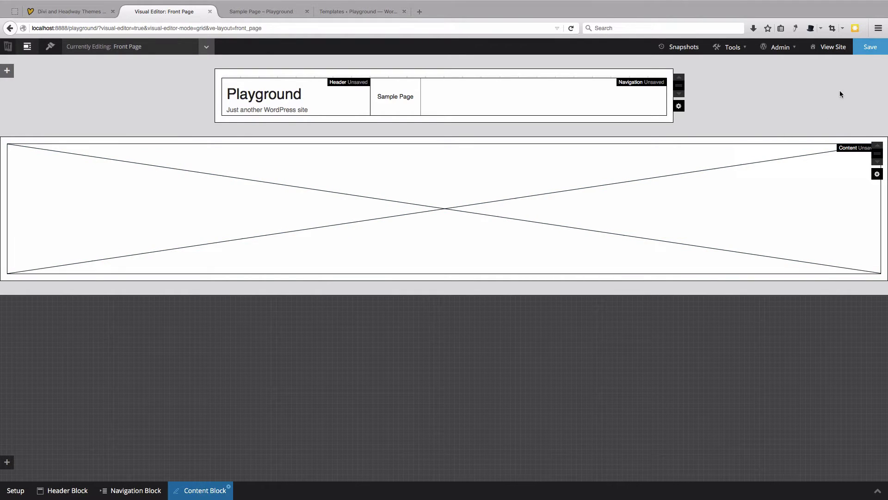
left_click(870, 48)
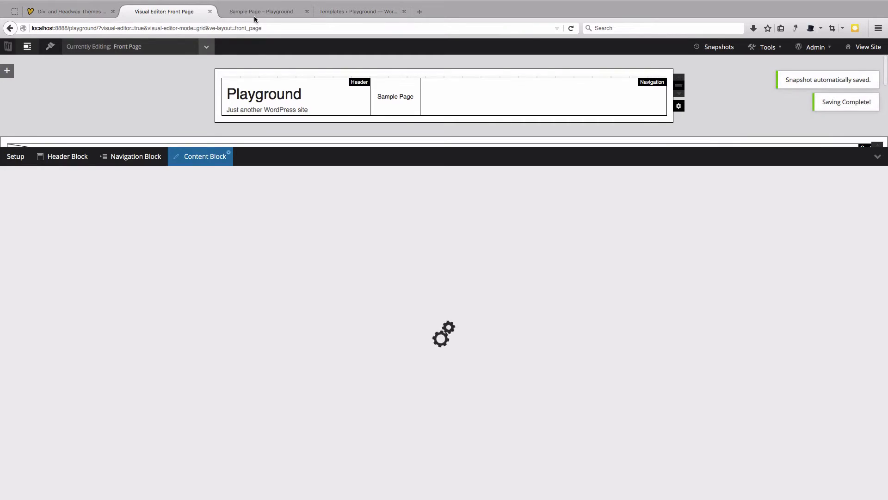
- Disable the Divi Builder on the Sample Page, restoring the default editor, and view the page on the site
left_click(254, 16)
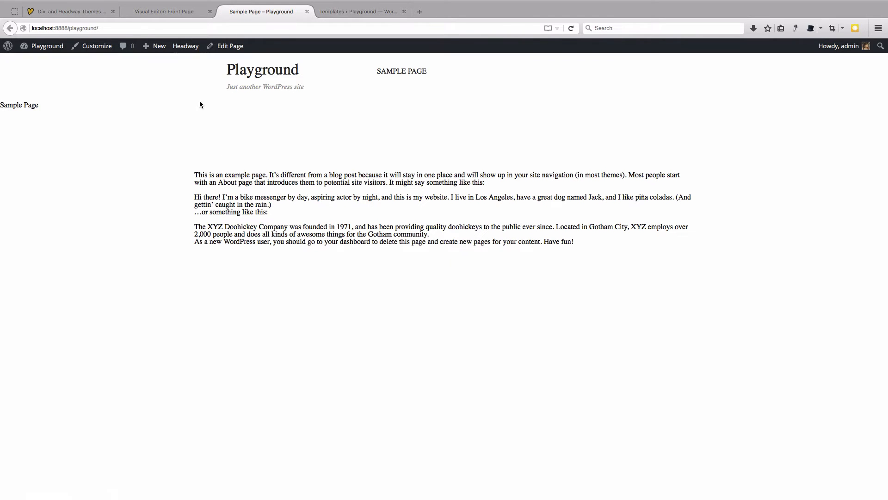
left_click(232, 47)
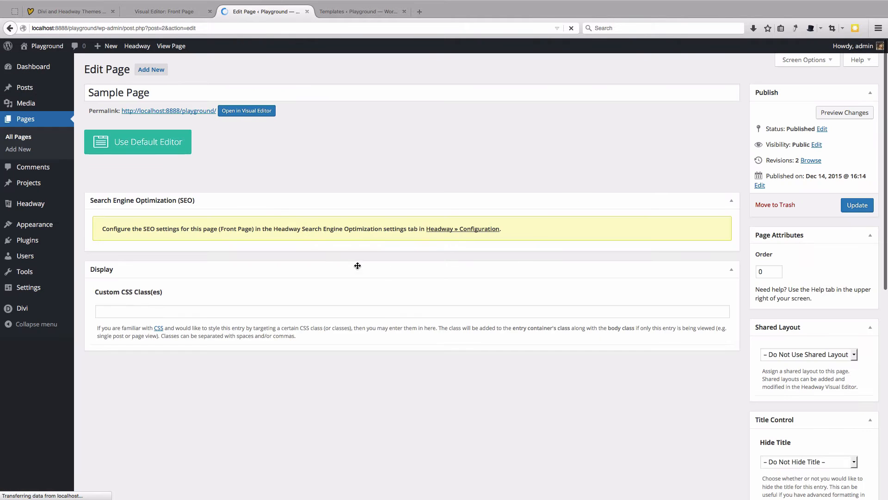
left_click(140, 148)
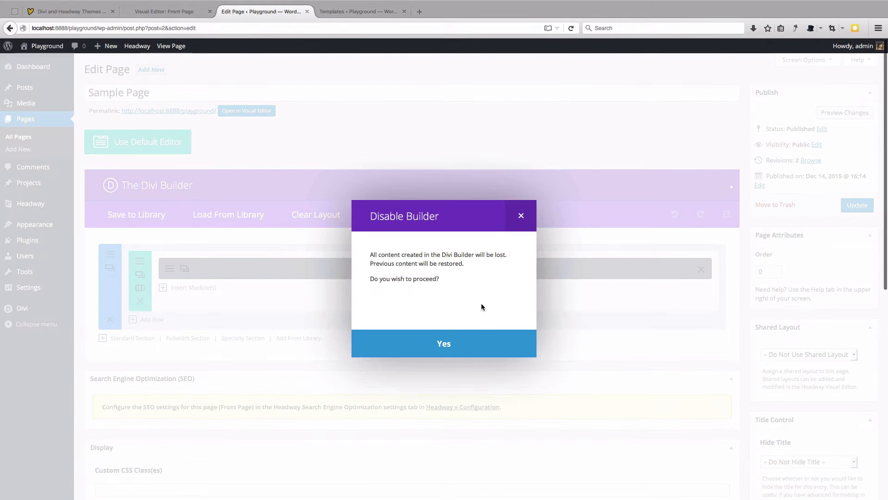
left_click(477, 350)
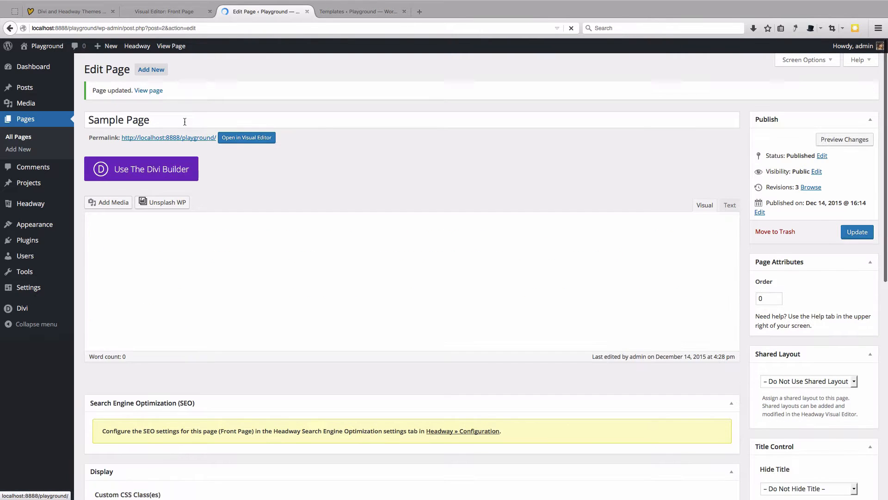
left_click(183, 138)
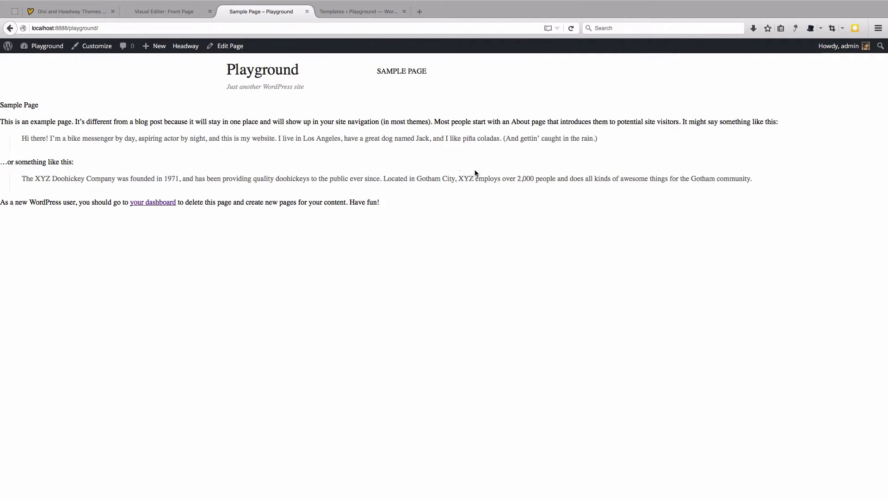
- Enable the Divi Builder again on the Sample Page and update the page
left_click(229, 47)
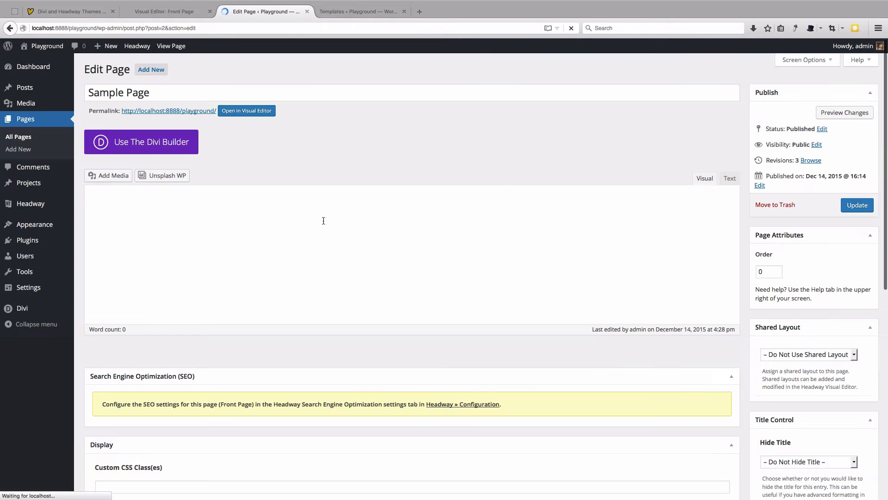
left_click(134, 144)
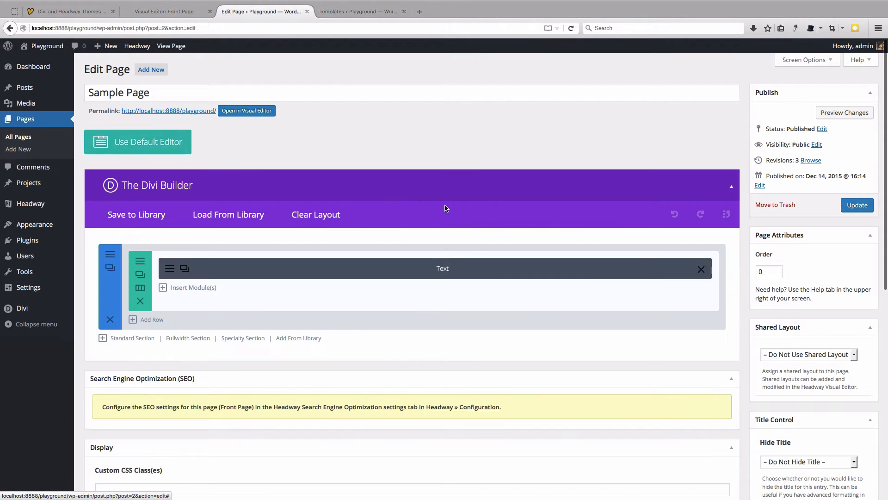
left_click(857, 205)
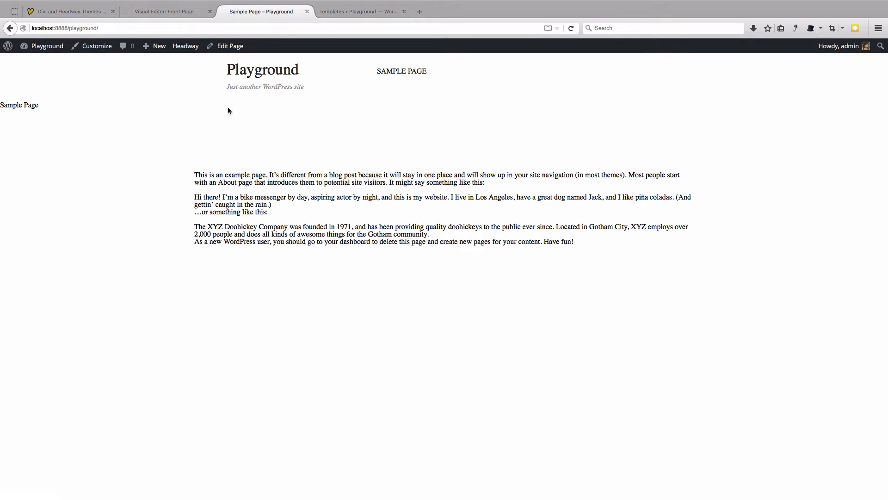
- Edit the Sample Page, turn off its section's transparent background and set the background color to black
left_click(230, 47)
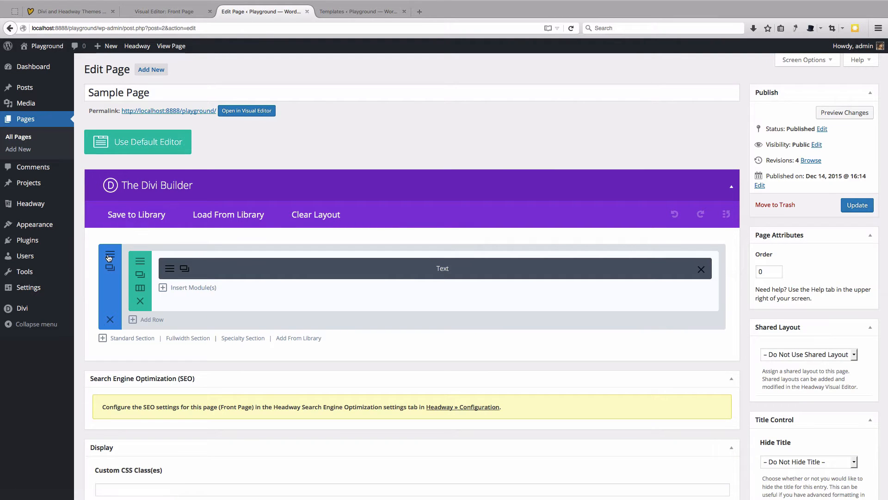
left_click(109, 268)
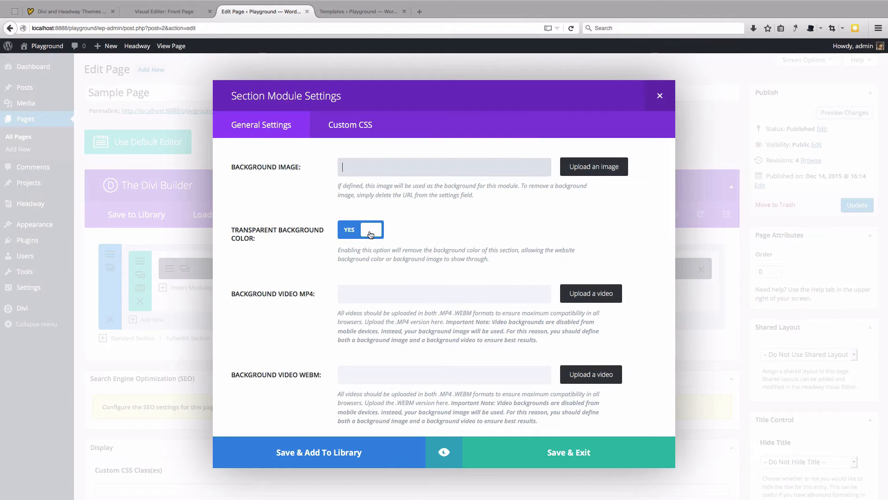
left_click(365, 231)
left_click(351, 293)
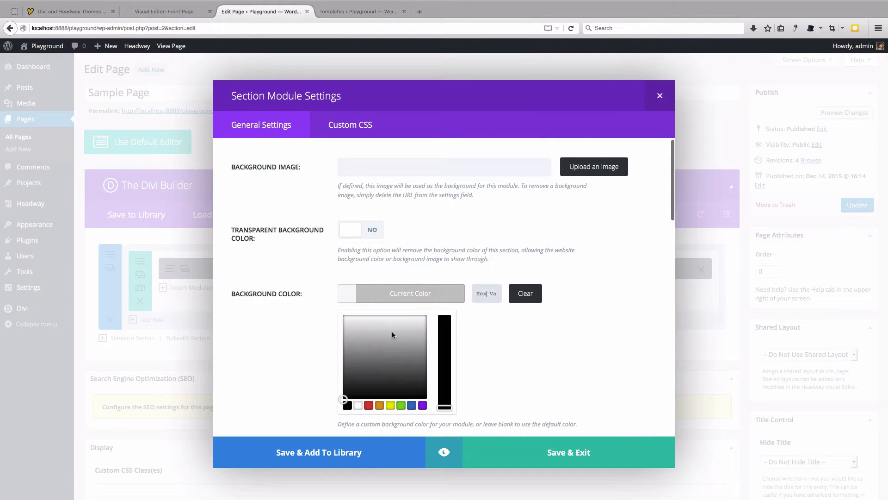
left_click_drag(387, 353, 350, 376)
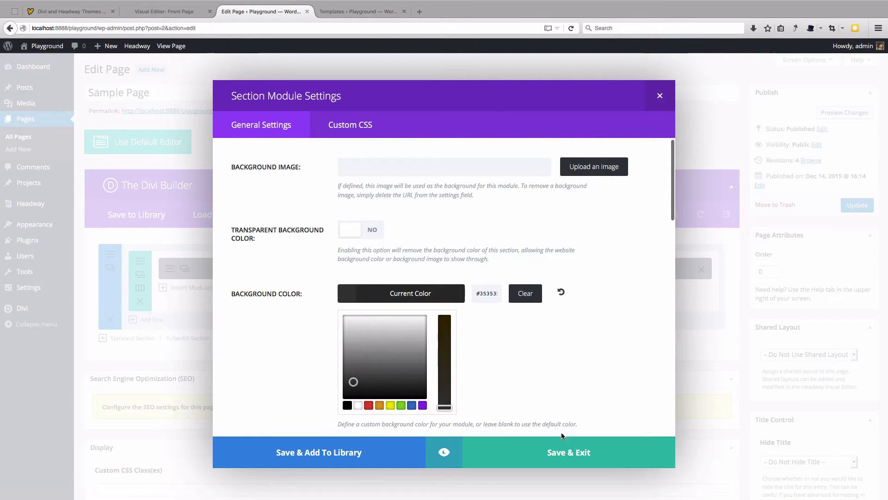
left_click(347, 405)
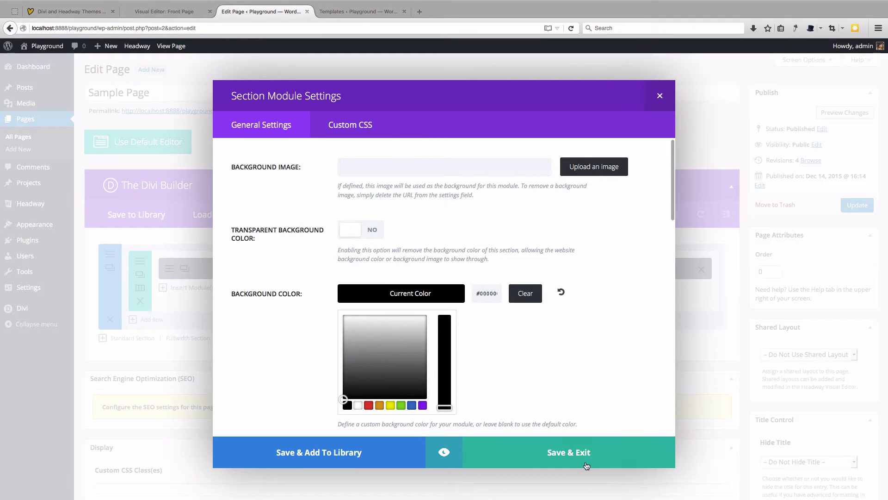
left_click(669, 463)
- Update the Sample Page and view it on the site in a separate tab
left_click(857, 205)
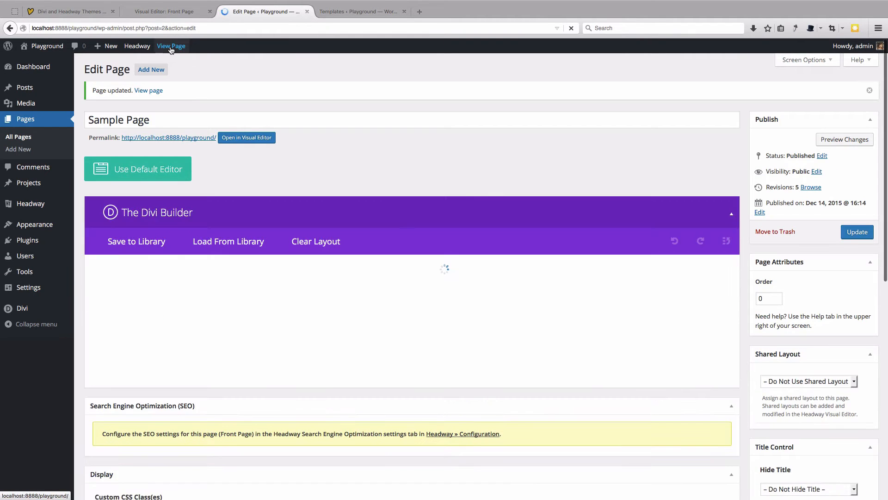
middle_click(158, 48)
left_click(388, 12)
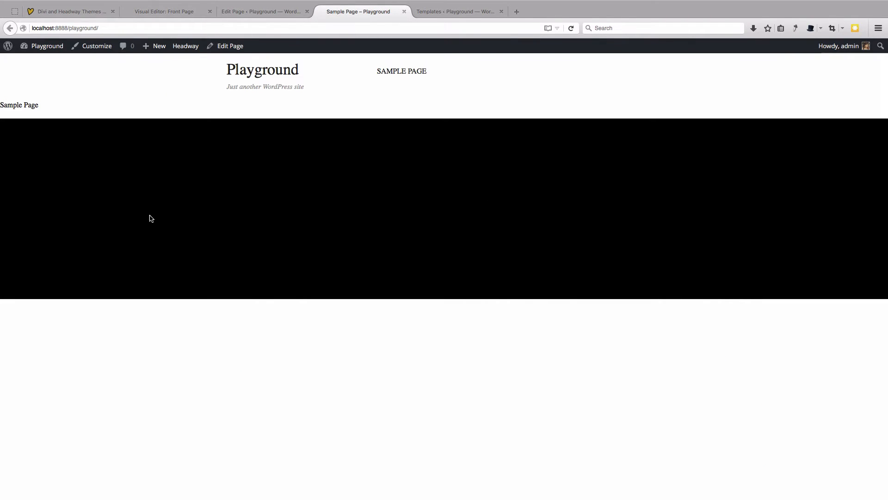
left_click(232, 13)
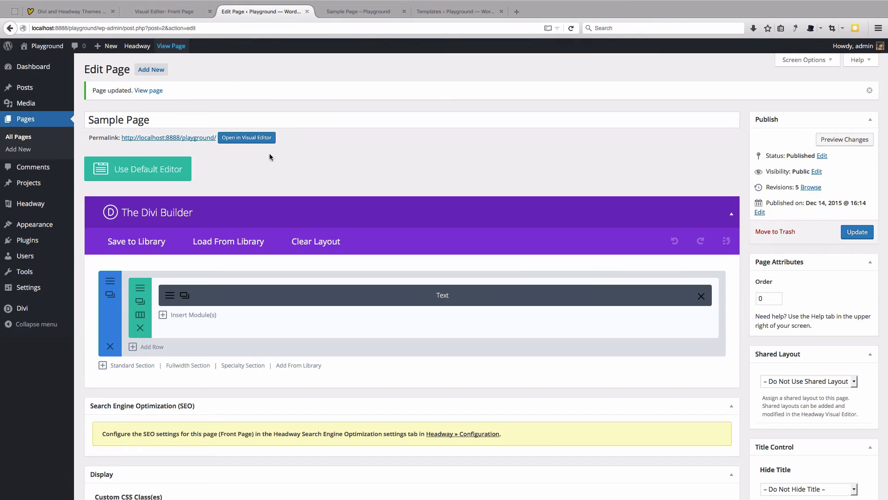
left_click(370, 12)
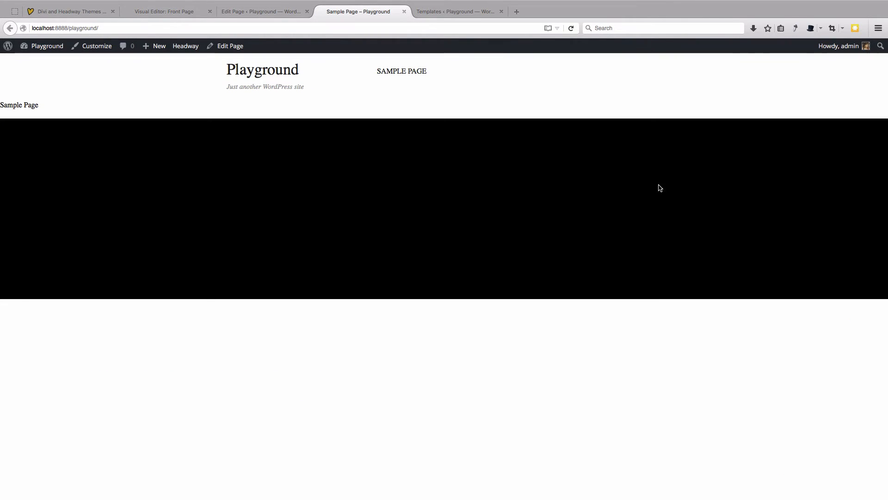
- Set the Text module's text color to Light and save the module settings
left_click(236, 13)
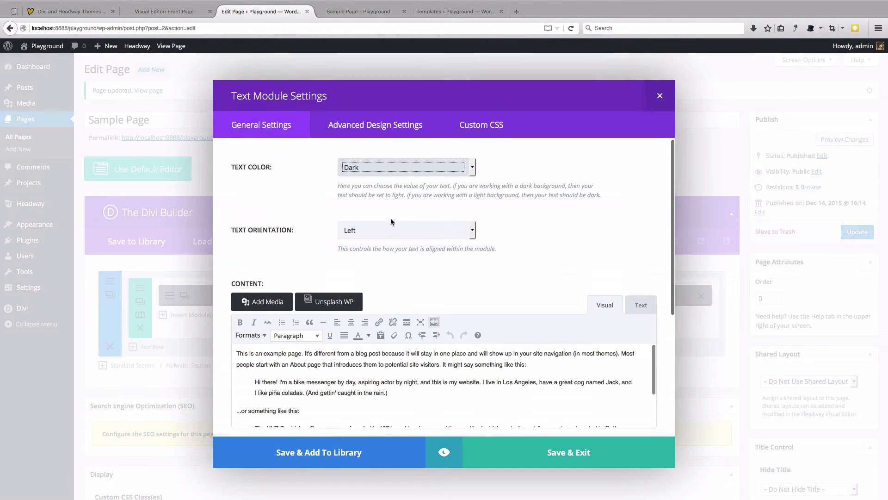
left_click(376, 172)
left_click(366, 173)
left_click(358, 170)
left_click(355, 179)
left_click(354, 167)
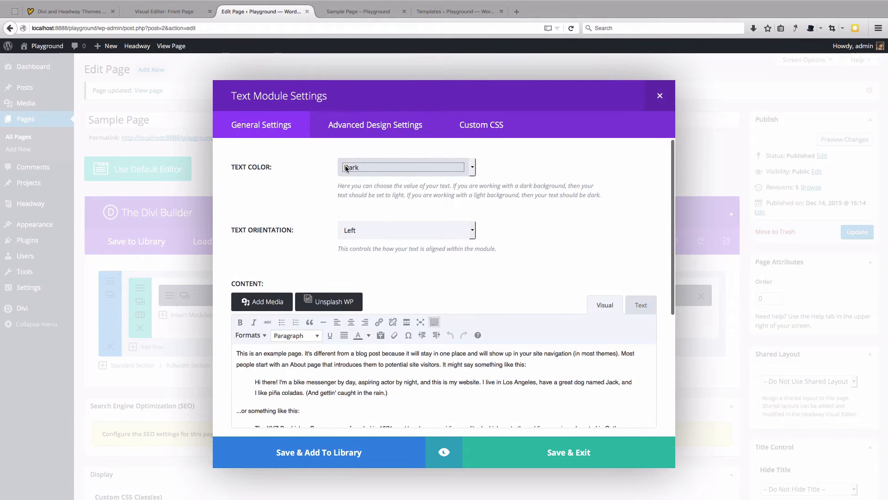
left_click(348, 180)
left_click(556, 467)
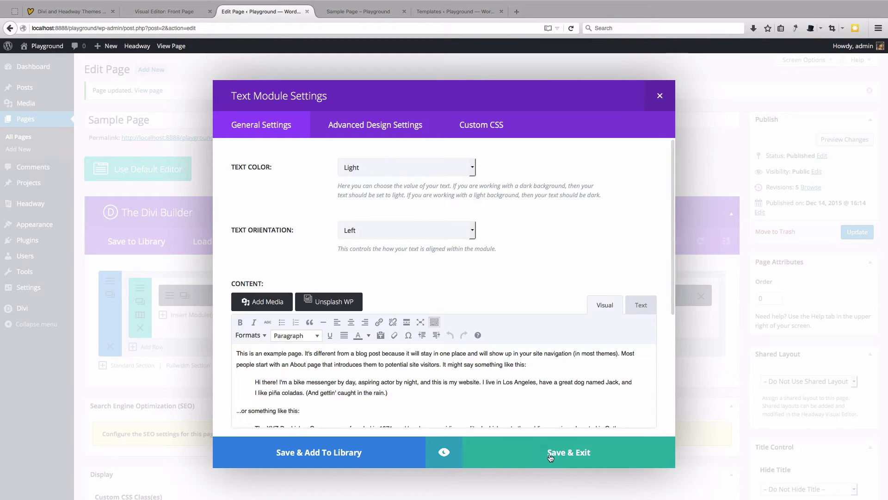
- Update the page with the new text color and reload it on the site
left_click(857, 232)
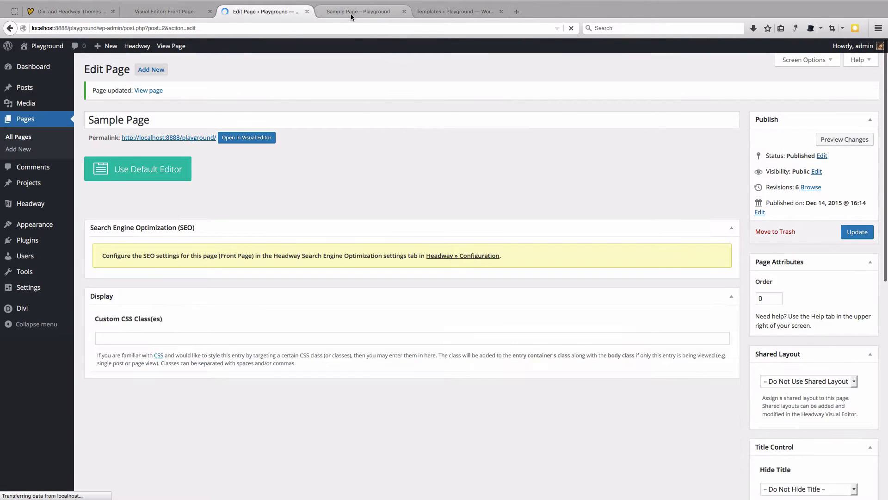
left_click(351, 13)
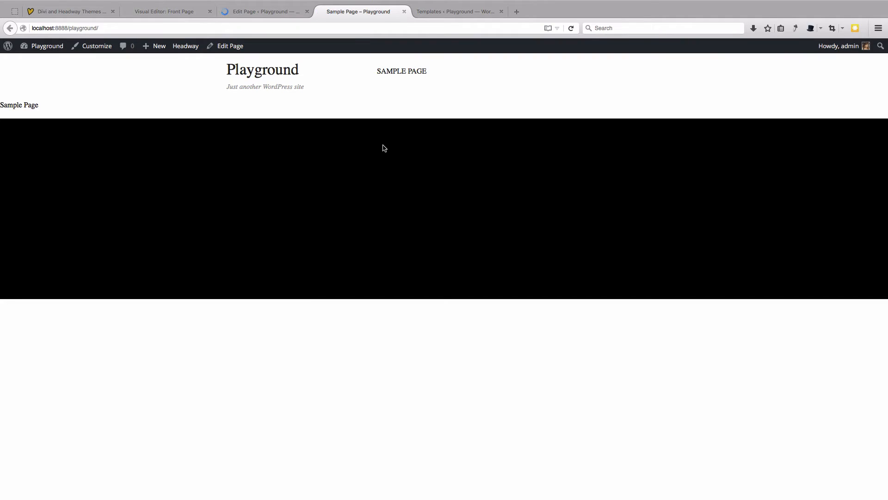
key("super+r")
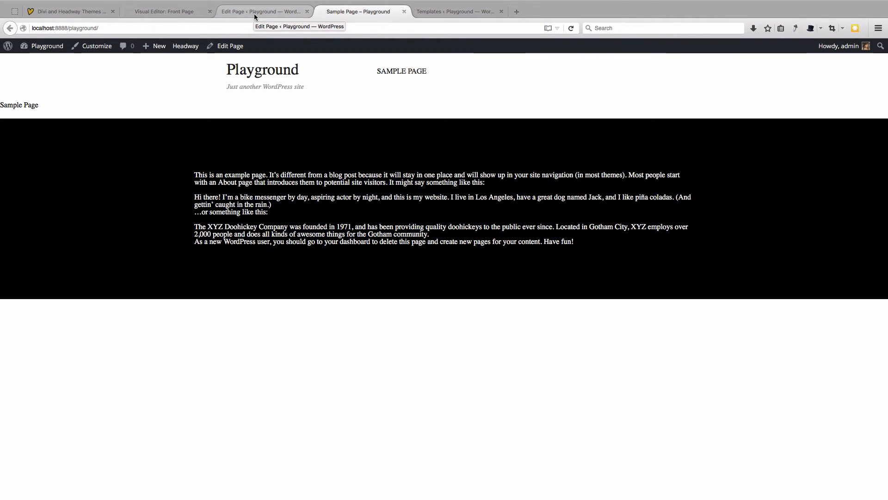
- Add a standard section with a single-column row below the existing section and make that row fullwidth
left_click(255, 12)
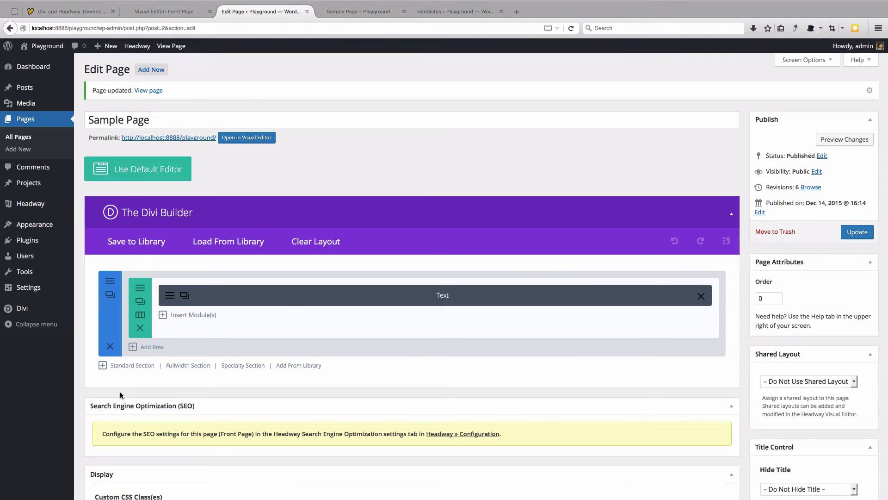
left_click(130, 365)
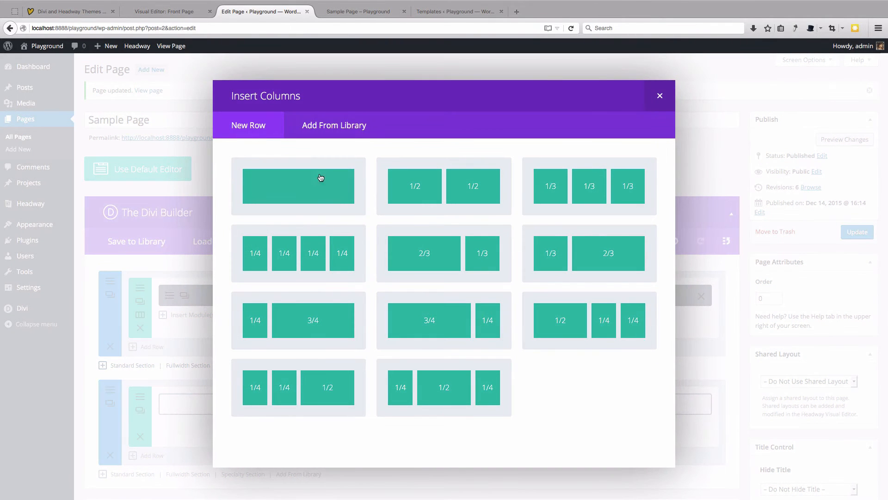
left_click(301, 186)
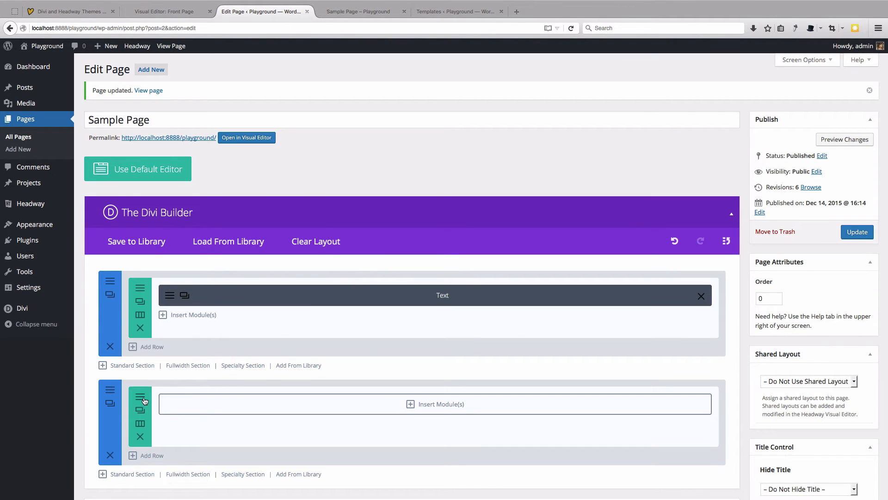
scroll(143, 381, "down", 2)
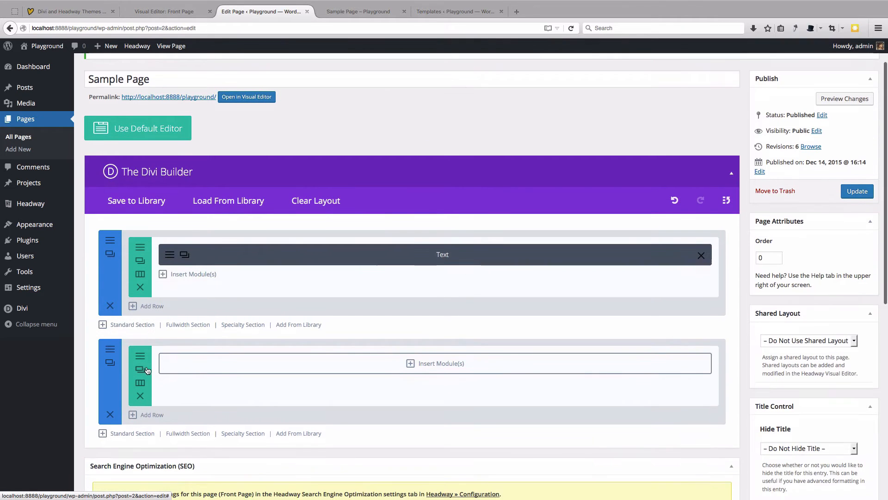
left_click(140, 356)
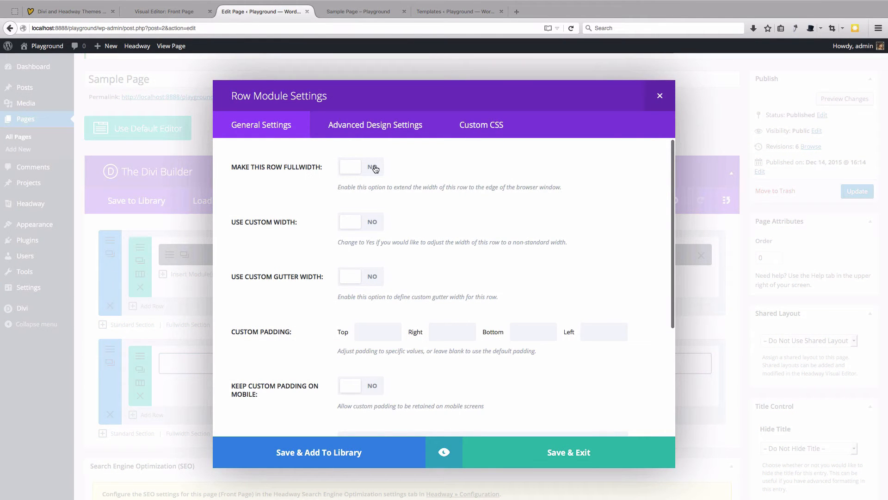
left_click(356, 168)
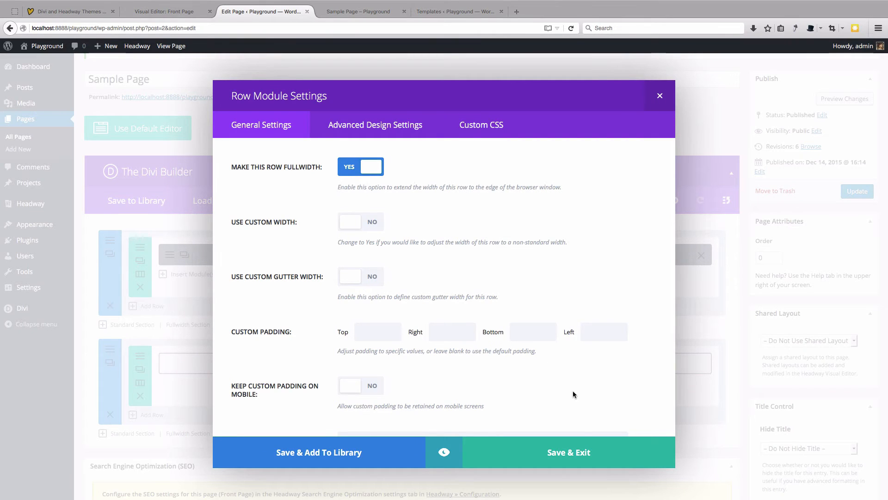
left_click(568, 458)
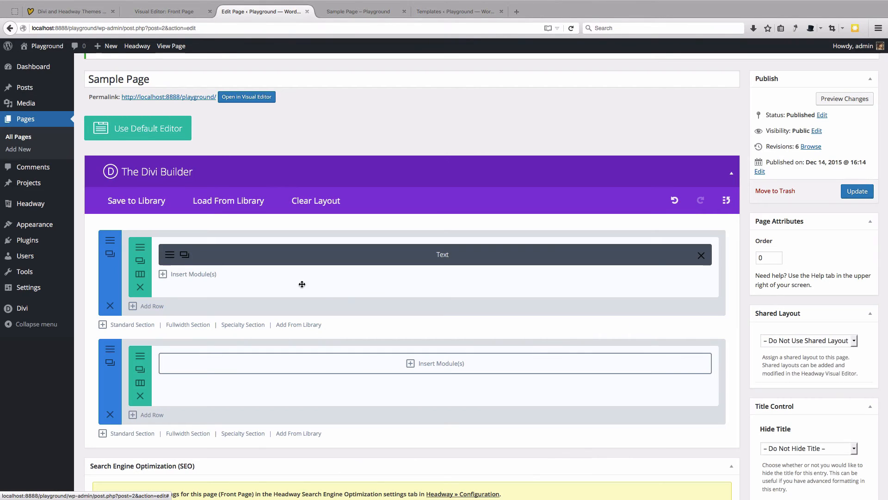
- Move a duplicate of the Text module into the new section's row and change that row to four 1/4 columns
left_click(184, 255)
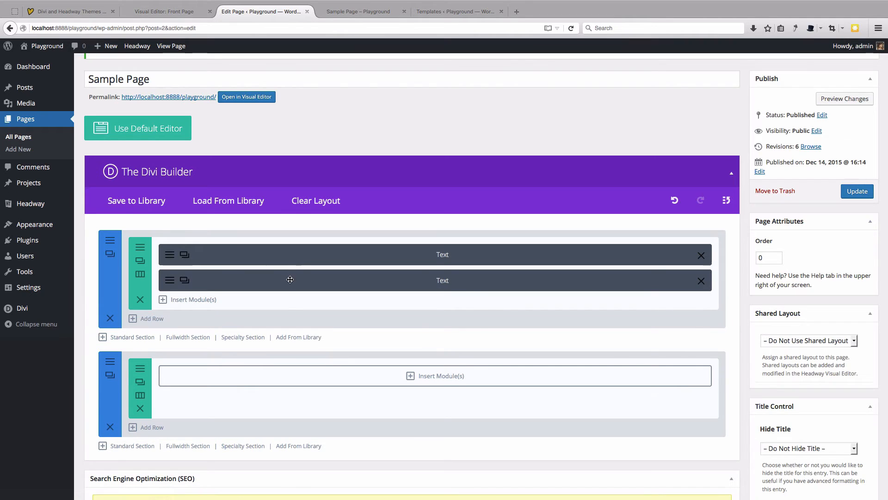
left_click_drag(292, 278, 301, 363)
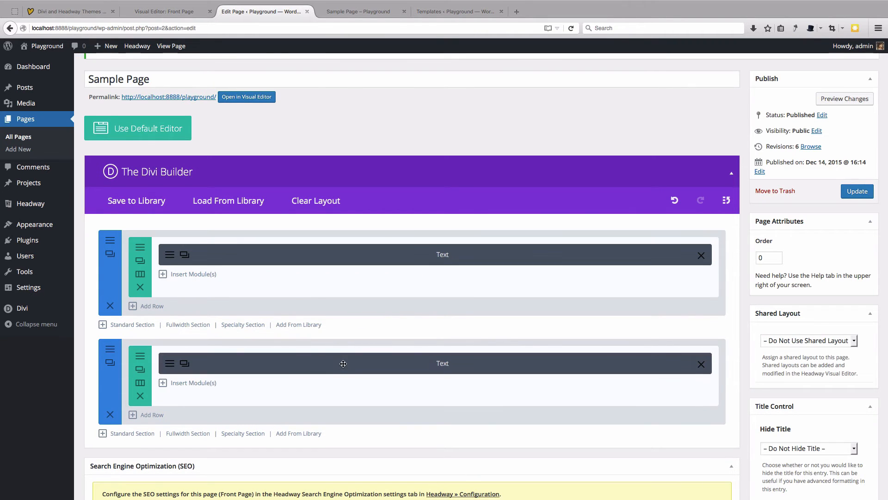
left_click(145, 381)
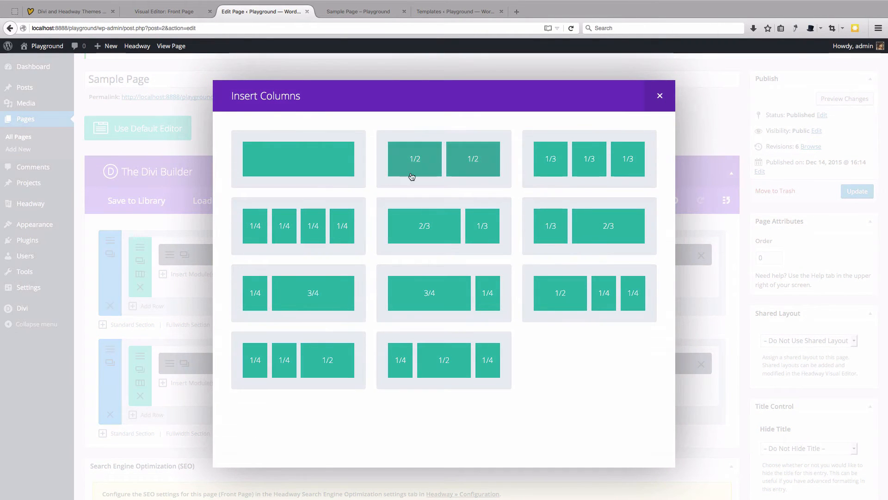
left_click(323, 228)
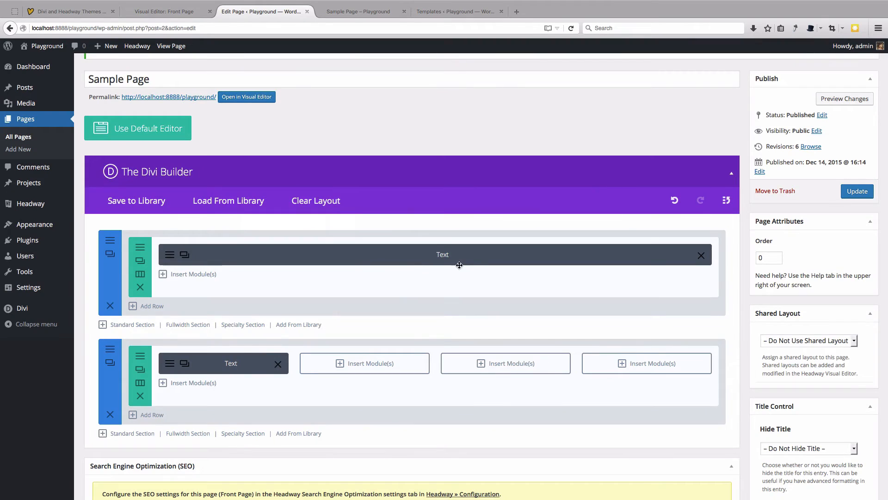
- Duplicate the second section's Text module three times, place one copy in each empty column, and update the page
left_click(190, 364)
left_click(191, 364)
left_click(190, 363)
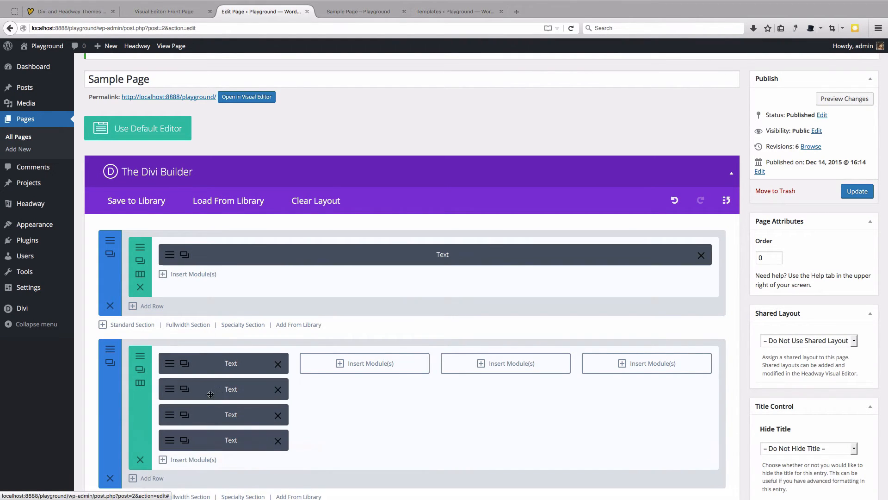
left_click_drag(211, 393, 363, 370)
left_click_drag(214, 394, 657, 365)
left_click(861, 192)
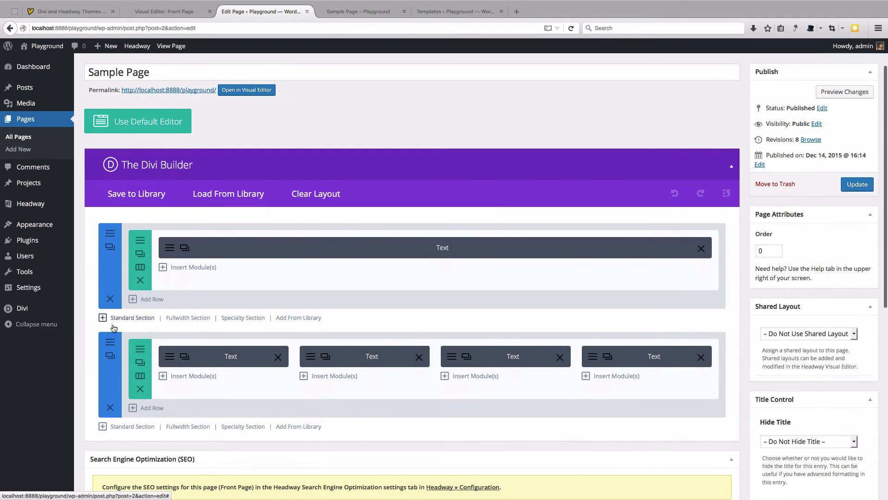
- Turn off the second section's transparent background and set its background color to the purple preset
left_click(110, 342)
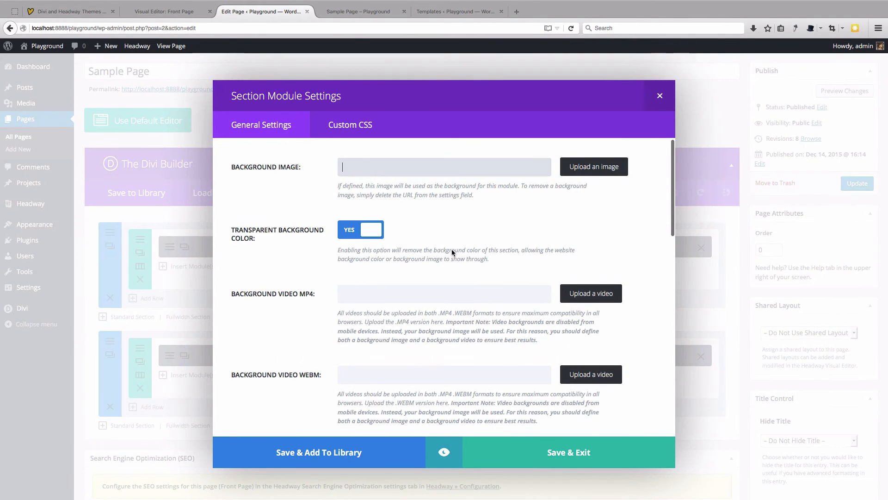
left_click(369, 229)
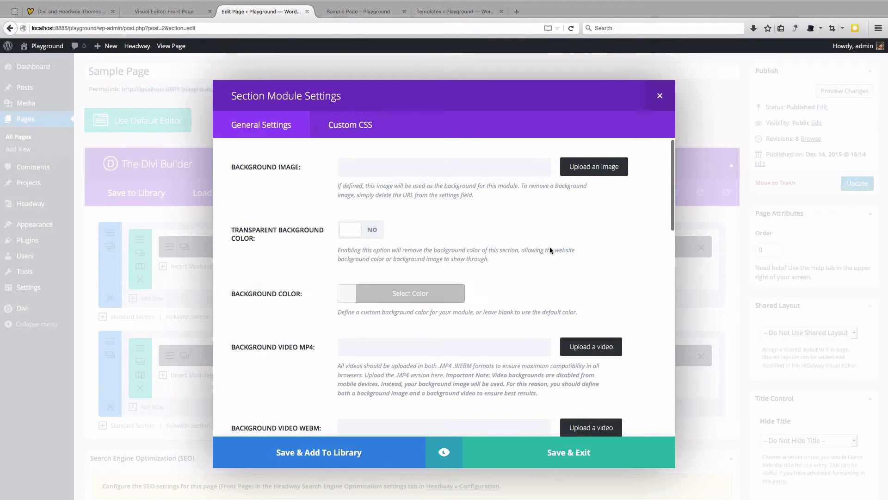
left_click(359, 301)
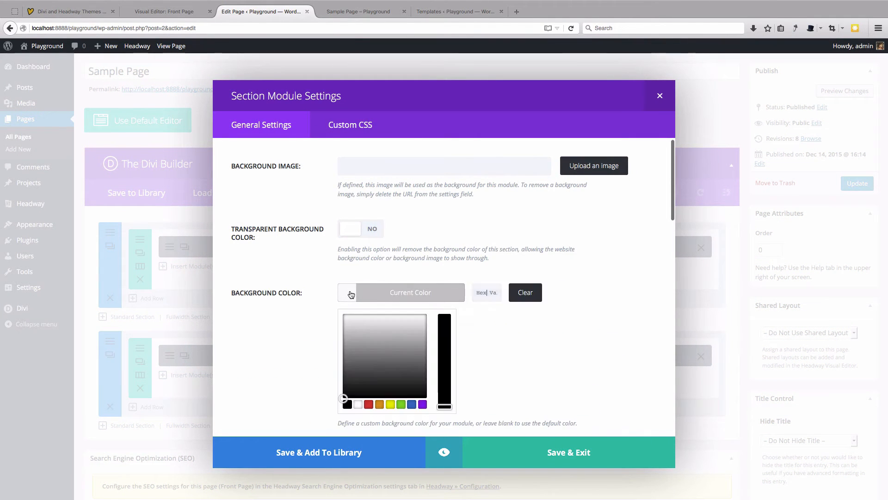
left_click(423, 405)
left_click(555, 456)
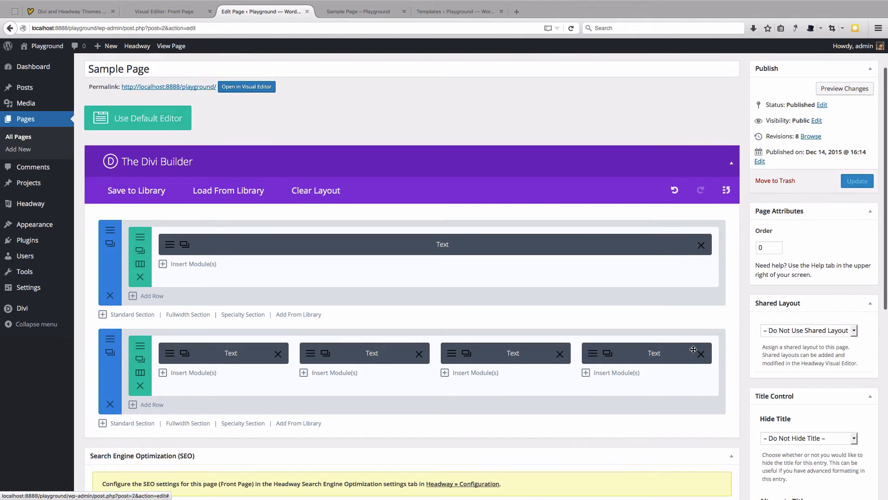
- Update the page with the purple four-column section and reload it on the site
left_click(857, 178)
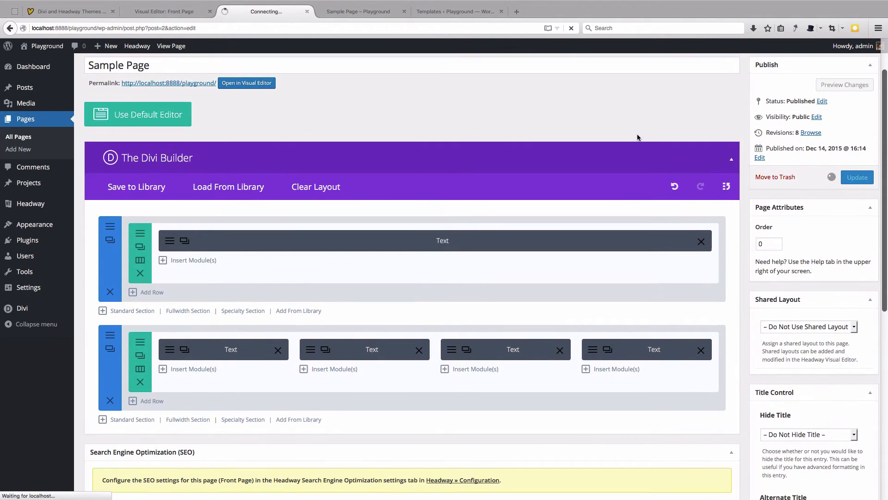
left_click(351, 15)
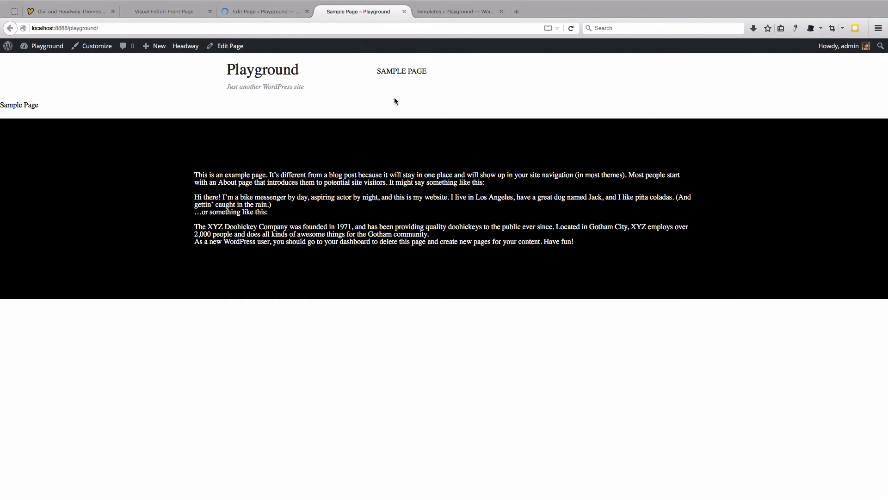
key("super+r")
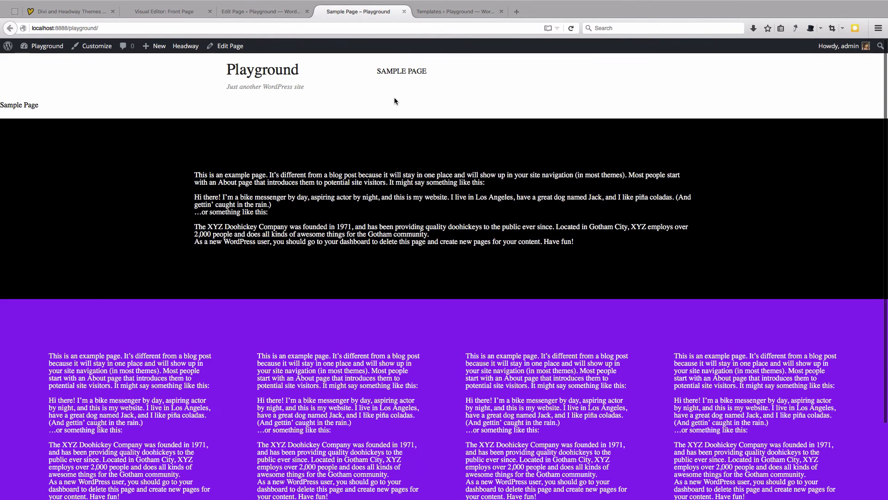
- Add a fixed wrapper below the fluid content wrapper and draw a full-width Content block inside it
scroll(401, 240, "down", 3)
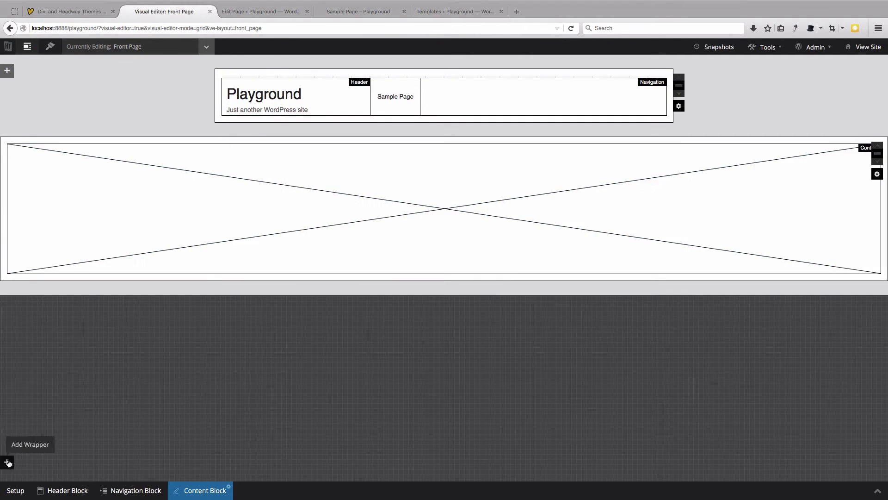
left_click(7, 462)
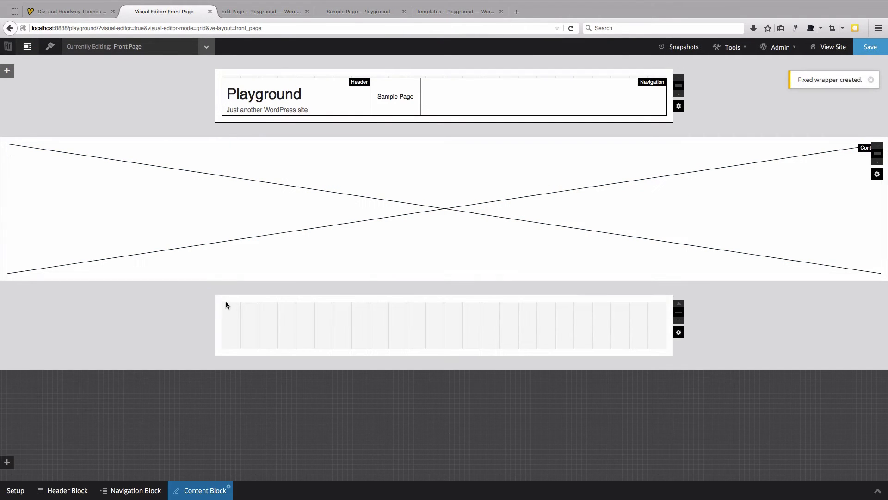
left_click_drag(225, 302, 659, 358)
left_click(396, 183)
- Set the new Content block to Custom Query mode with column layout enabled, and save the layout
left_click(193, 220)
left_click(187, 238)
left_click(24, 191)
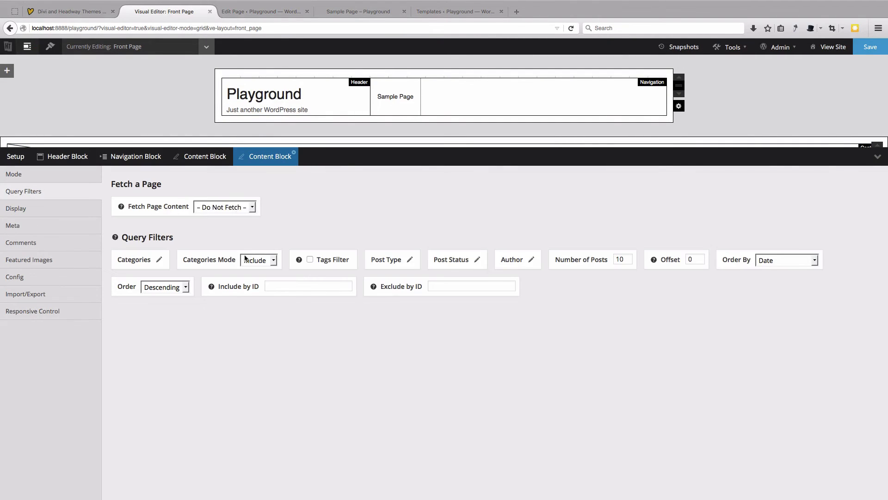
left_click(60, 209)
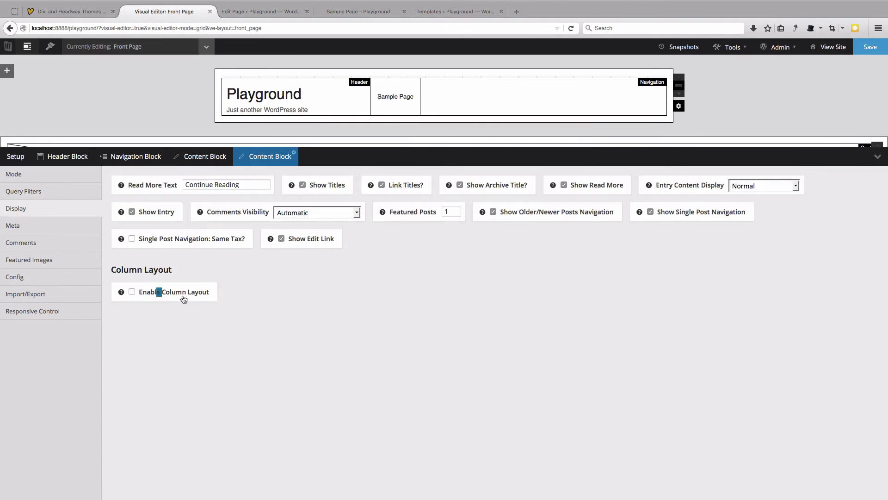
left_click(184, 292)
left_click(870, 47)
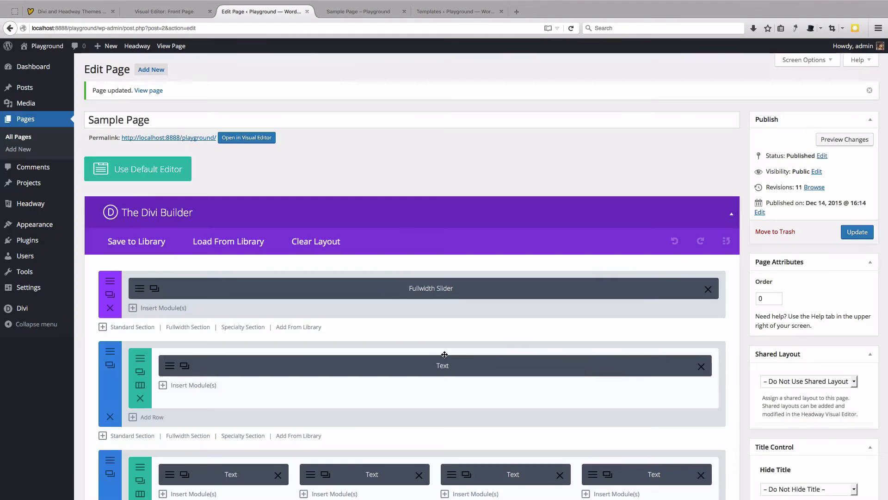
- Update the Sample Page in the page editor and check the result on the site
scroll(120, 239, "down", 10)
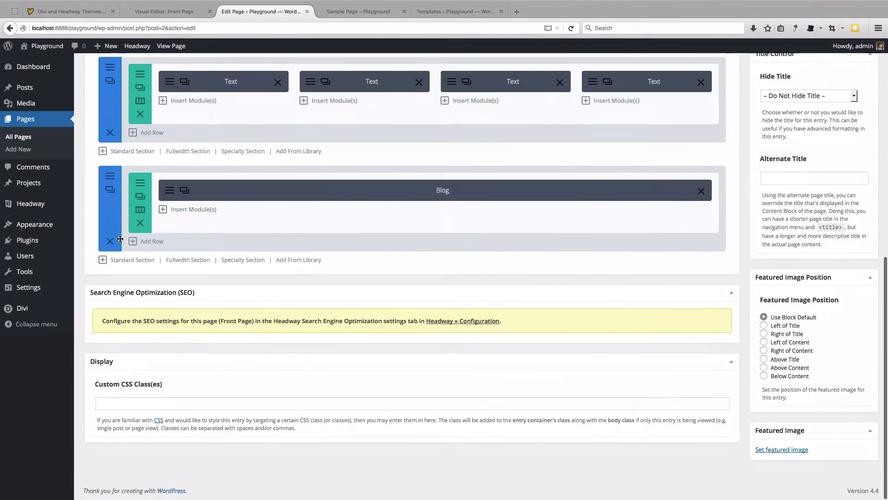
scroll(120, 238, "up", 10)
left_click(856, 232)
left_click(359, 11)
scroll(437, 208, "up", 3)
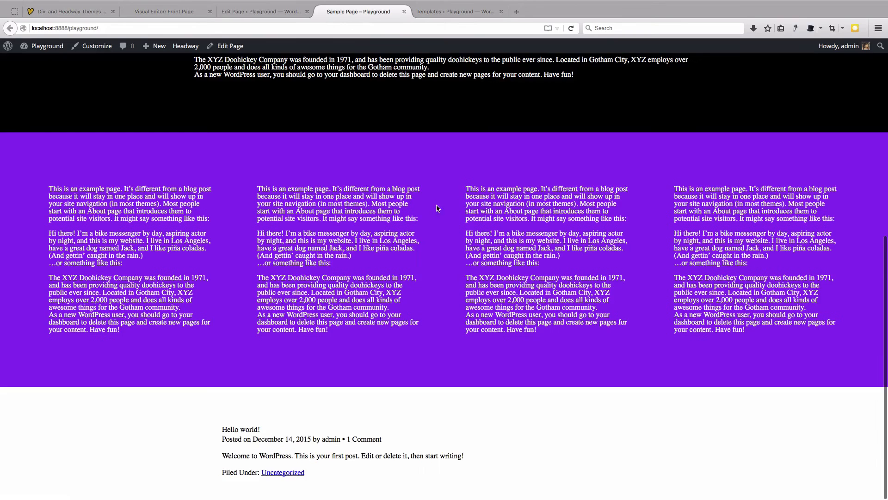
scroll(438, 209, "up", 1)
- Add another wrapper at the end of the front page layout, change it to fluid, and draw a Content block across it
key("ctrl+shift+Tab")
key("ctrl+shift+Tab")
key("ctrl+Tab")
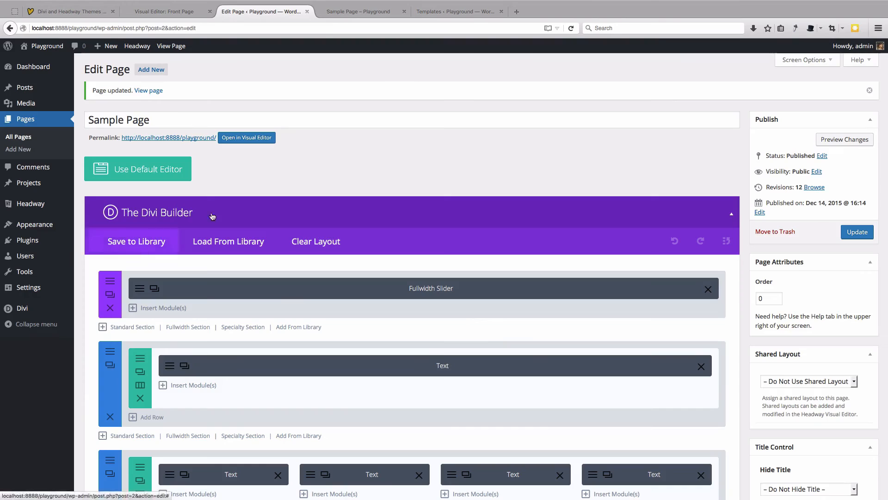
key("ctrl+shift+Tab")
right_click(293, 398)
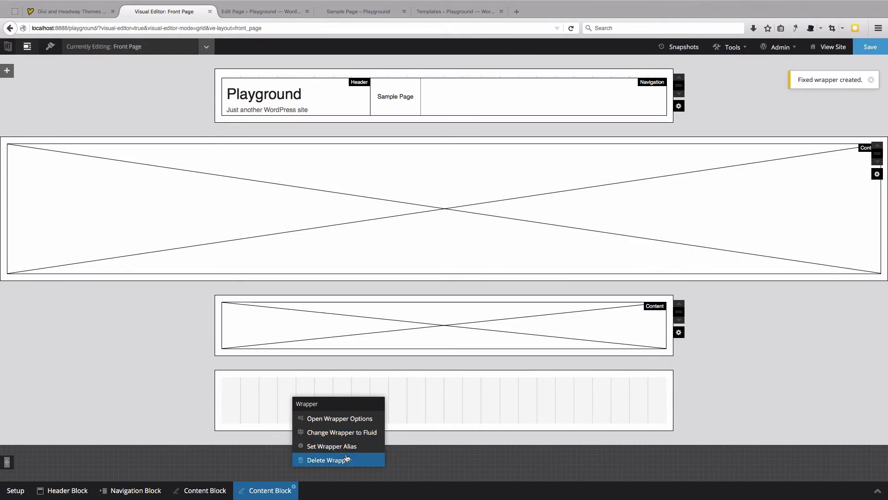
left_click(342, 432)
left_click_drag(9, 380, 845, 463)
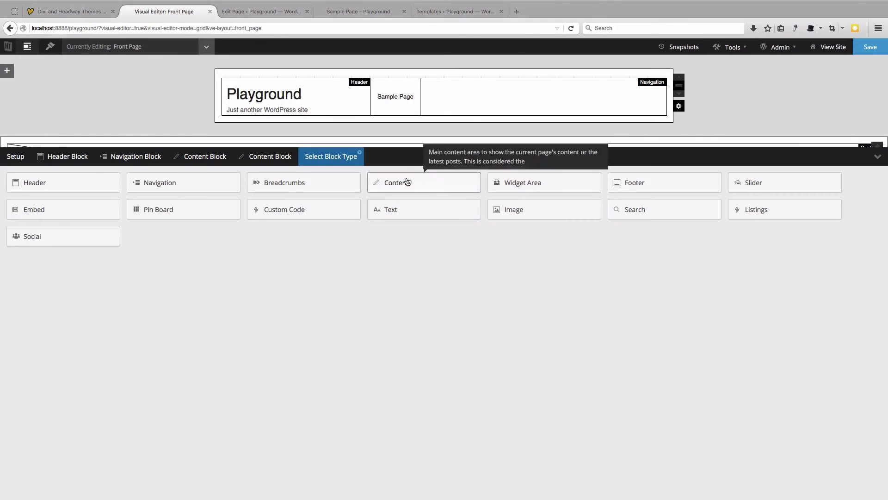
left_click(407, 182)
- Create a new page titled "homepage2" and publish it
key("ctrl+Tab")
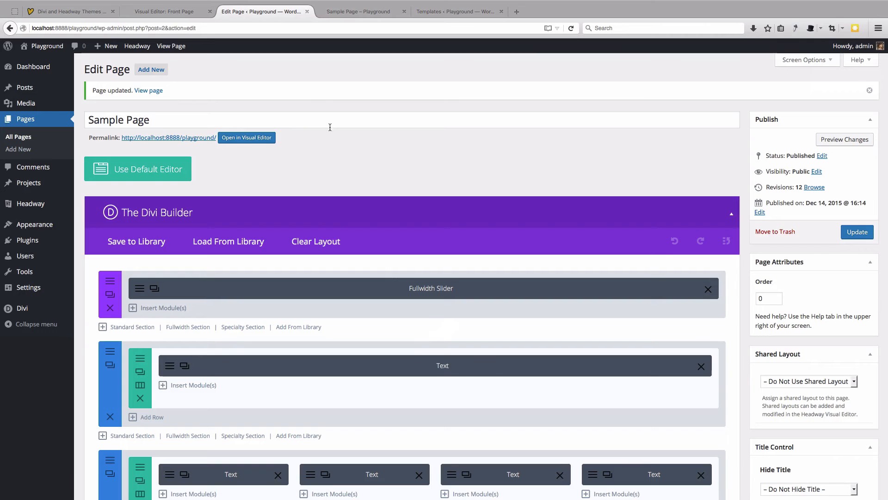
left_click(155, 70)
type("homepage2")
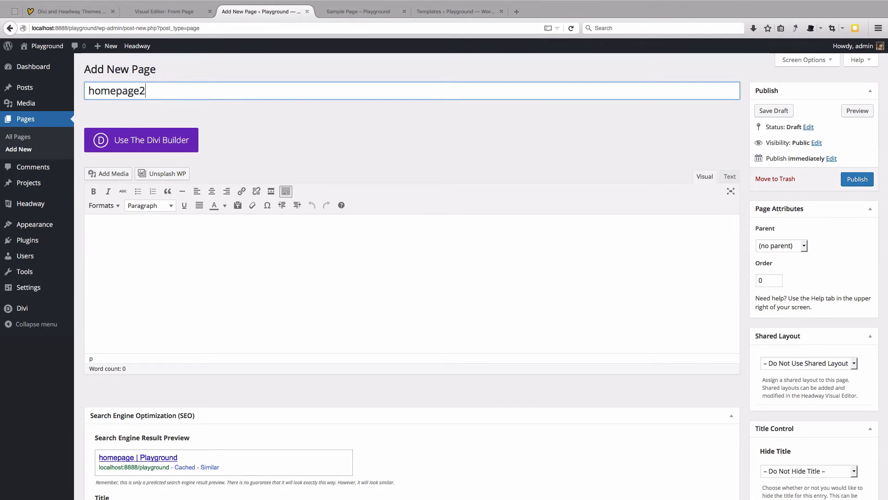
left_click(858, 179)
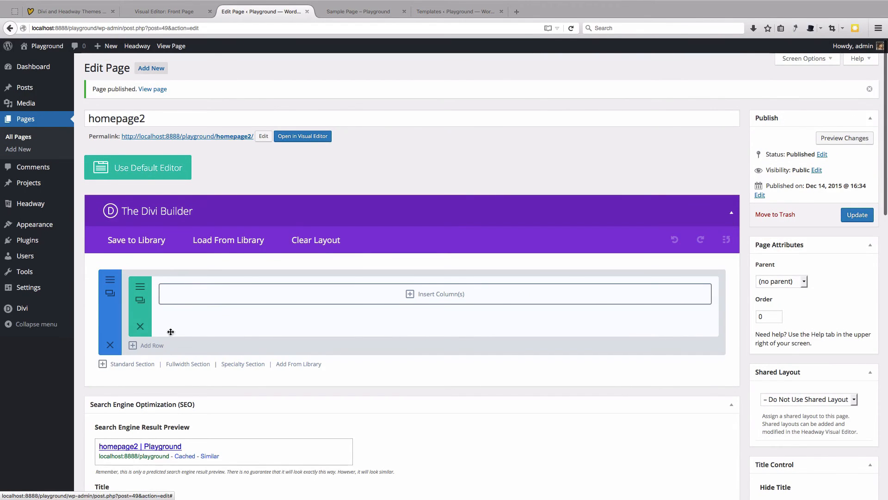
- Insert four 1/4 columns in homepage2's row and add an Image module with a media library image to the first column
left_click(222, 296)
left_click(299, 246)
left_click(259, 293)
left_click(590, 313)
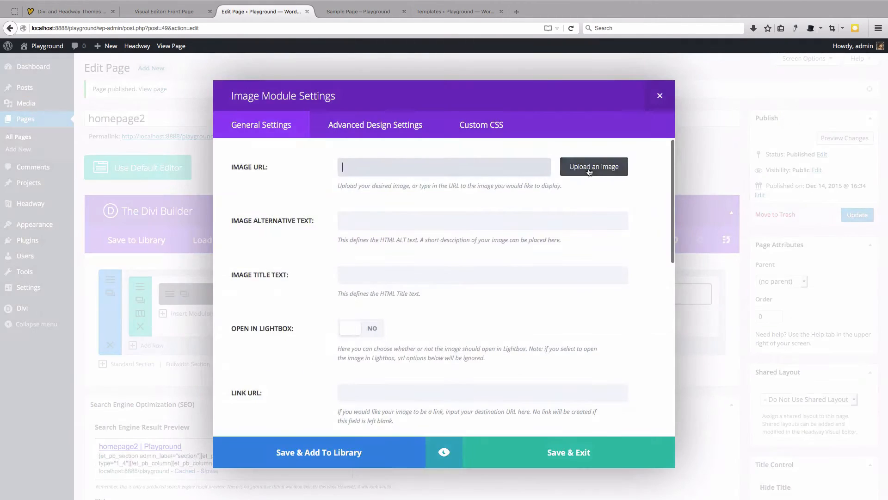
left_click(590, 172)
left_click(54, 151)
left_click(842, 472)
left_click(568, 454)
- Duplicate the Image module three times and place one copy in each empty column
left_click(185, 294)
left_click(185, 293)
left_click(185, 294)
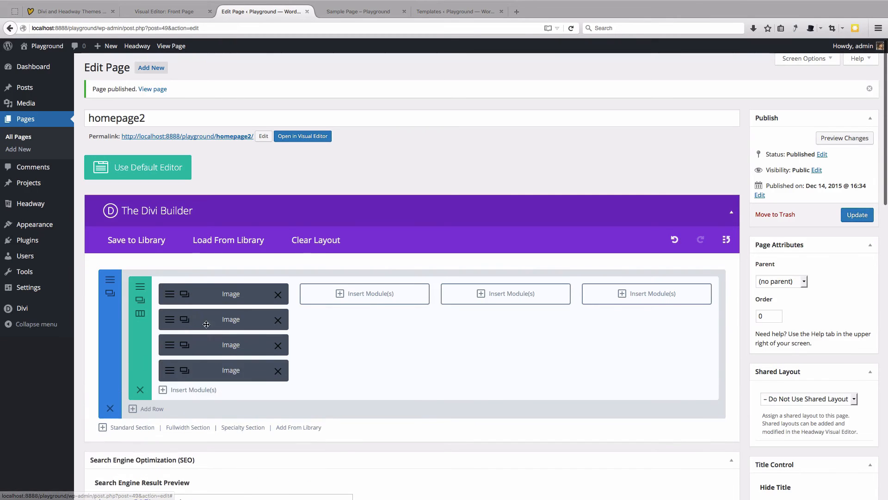
left_click_drag(206, 324, 348, 301)
left_click_drag(207, 322, 630, 298)
- Add a Text module below the first column's image reading "i am not an 'expert' but i love to make websites."
left_click(203, 314)
scroll(424, 360, "down", 3)
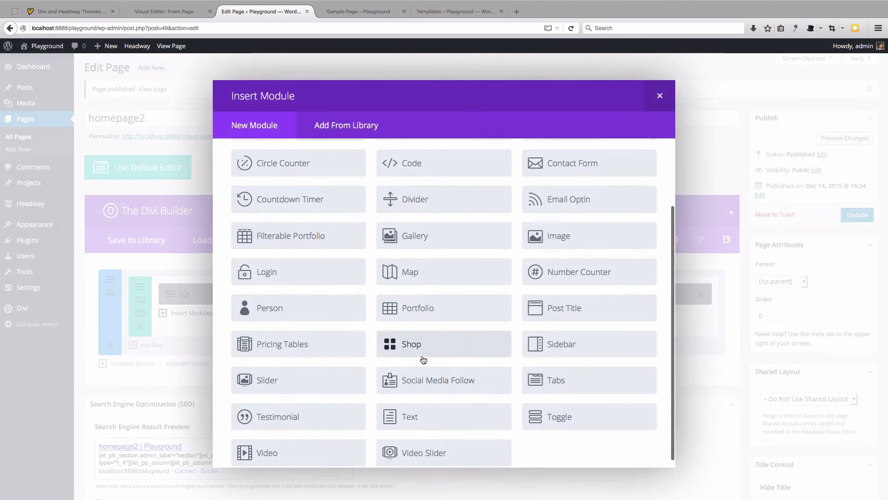
left_click(413, 414)
type("i am not an")
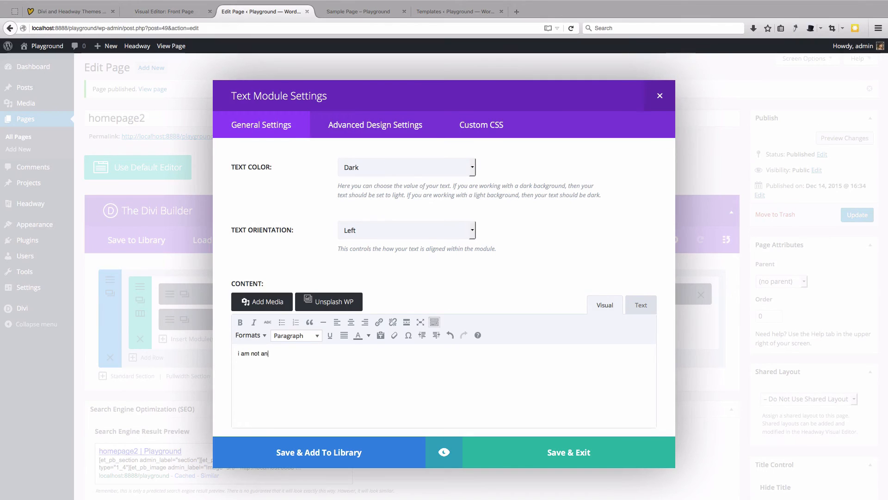
type(" 'expert' but i love to make websites.")
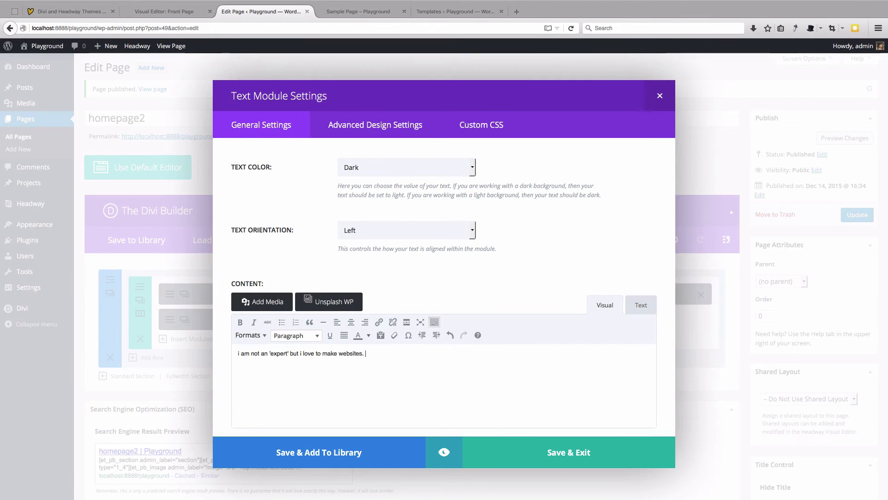
left_click(491, 457)
- Duplicate the Text module so each column has a copy below its image, and update the page
left_click(187, 321)
left_click(187, 321)
left_click_drag(200, 369, 340, 313)
left_click_drag(199, 345, 480, 313)
left_click(468, 322)
left_click_drag(487, 345, 628, 321)
left_click(857, 214)
- Reload the site's front page and examine its sections from the header down to the end
left_click(359, 15)
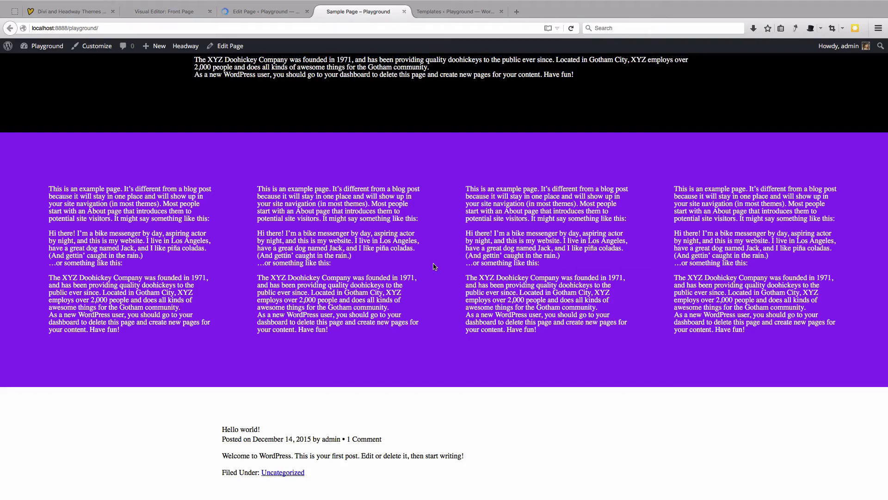
key("super+r")
scroll(416, 260, "up", 5)
scroll(418, 260, "down", 3)
scroll(418, 260, "up", 11)
scroll(418, 260, "down", 11)
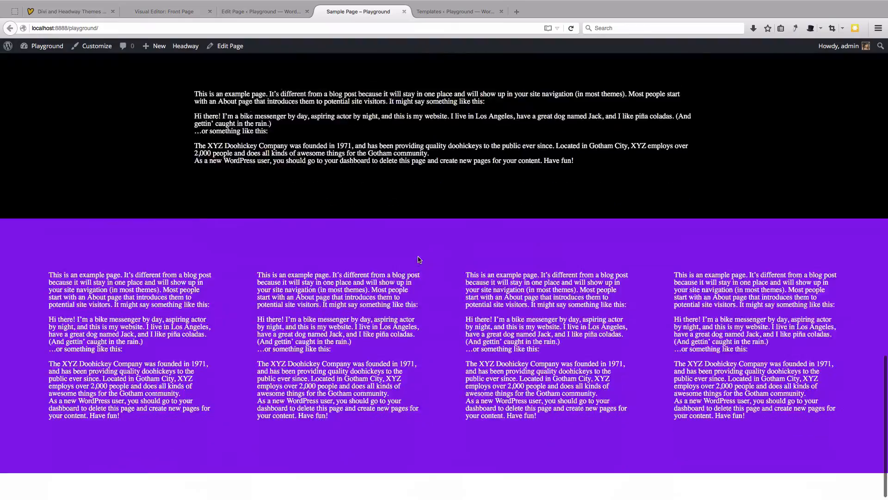
scroll(418, 260, "up", 7)
scroll(418, 260, "down", 6)
scroll(420, 266, "up", 5)
scroll(423, 275, "up", 12)
scroll(395, 193, "down", 5)
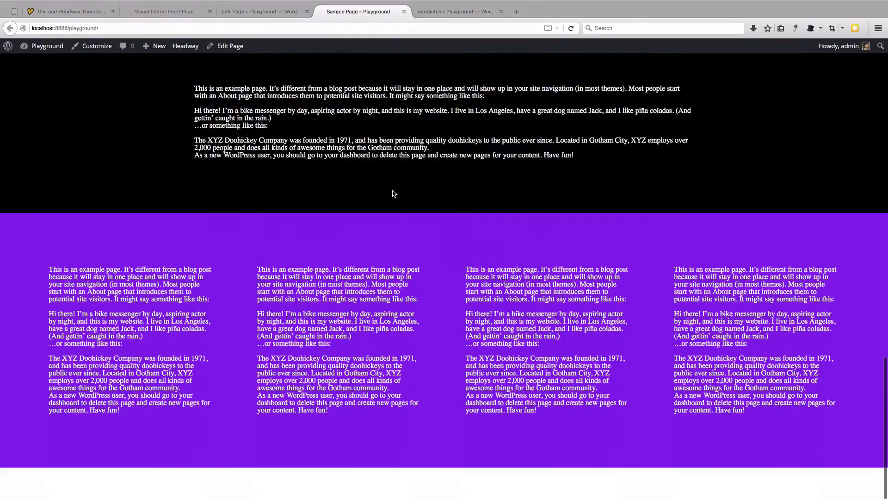
- Reload the front page layout in the Visual Editor and open the options of the lowest fluid wrapper's Content block
left_click(165, 12)
left_click(877, 156)
scroll(611, 285, "down", 1)
key("super+r")
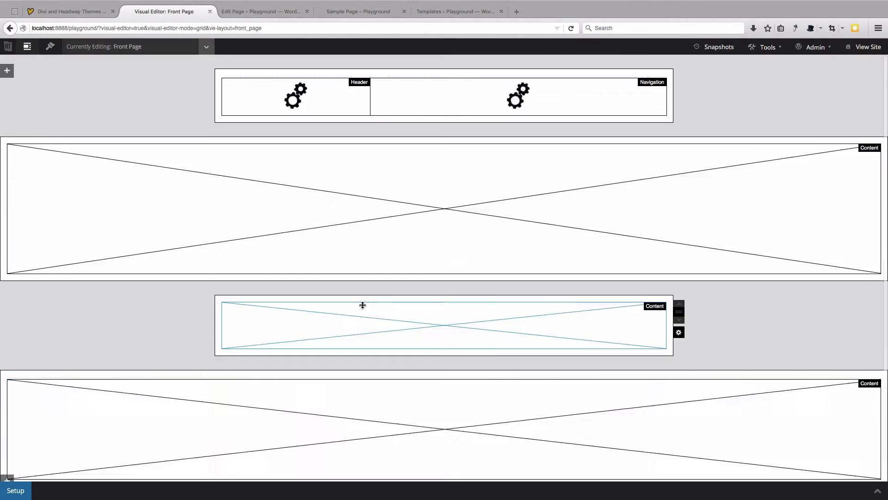
right_click(363, 394)
left_click(376, 411)
- Set the Content block's query mode to Custom Query and have it fetch the page content of homepage2
left_click(31, 189)
left_click(14, 174)
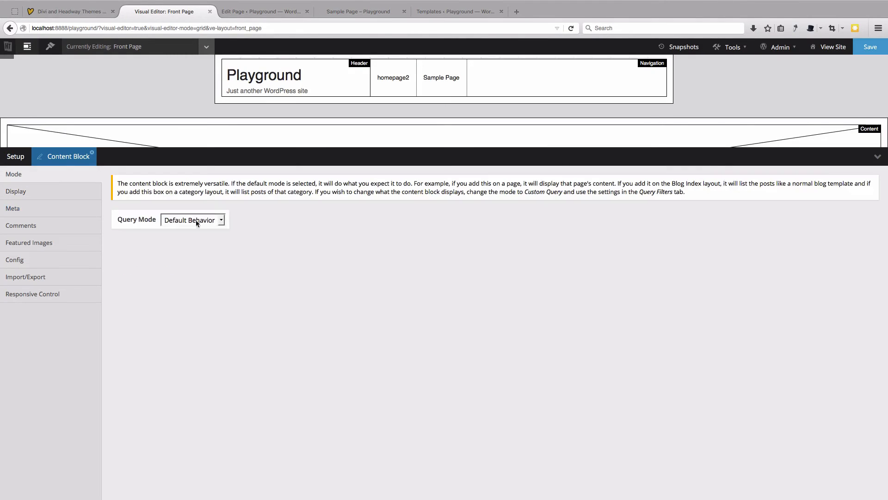
left_click(196, 221)
left_click(190, 240)
left_click(230, 208)
left_click(282, 12)
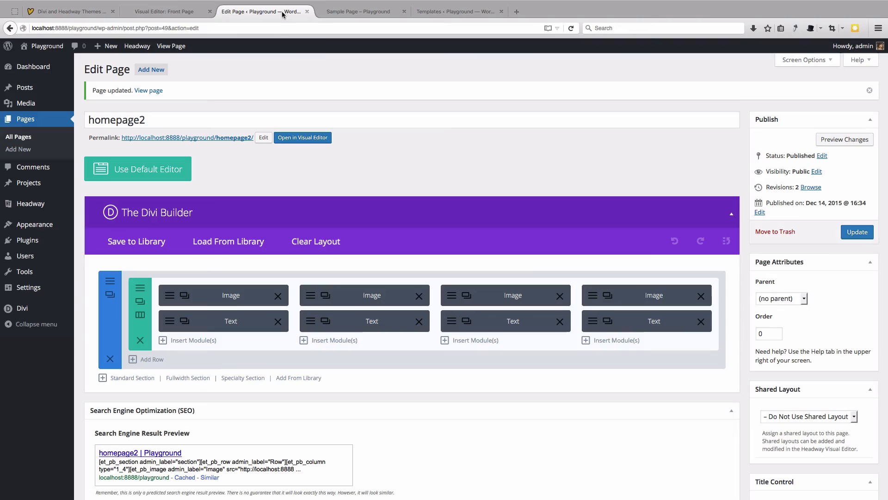
left_click(155, 14)
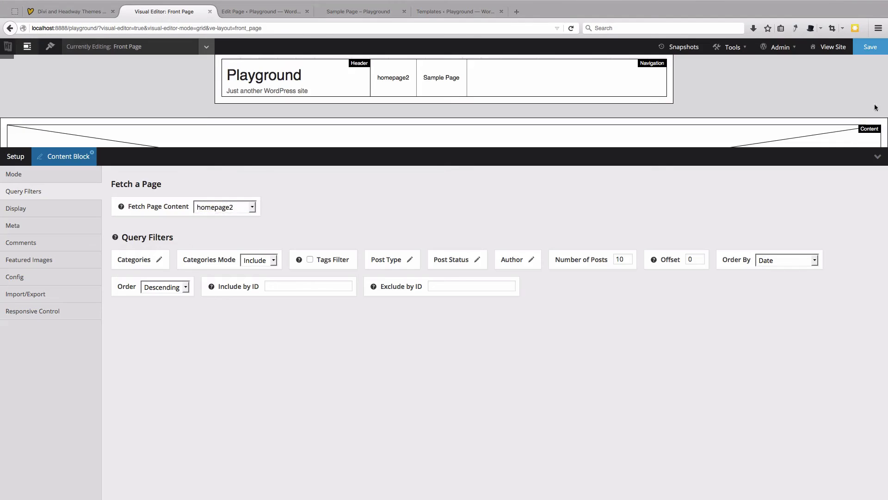
- Save the front page layout and open the site in a new tab
left_click(870, 46)
left_click(830, 47)
left_click(265, 14)
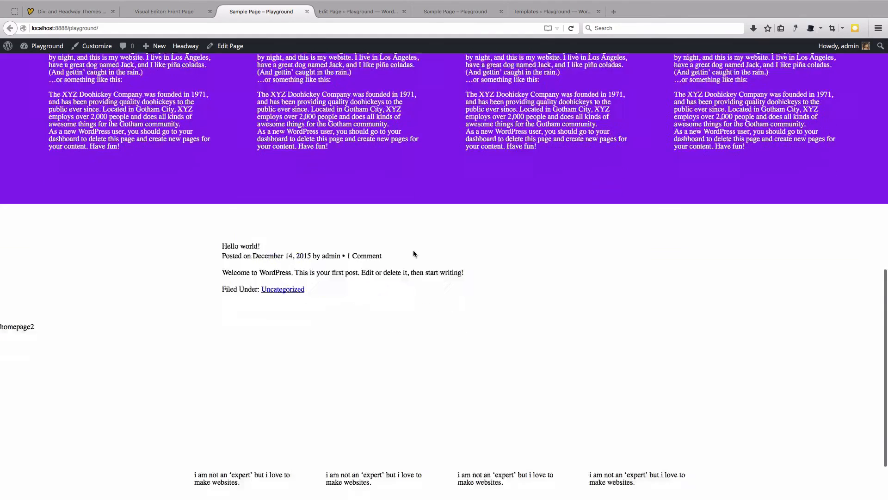
- Examine the finished front page, from the slider and colored sections to the blog post and the homepage2 columns
scroll(414, 253, "down", 3)
scroll(226, 268, "up", 2)
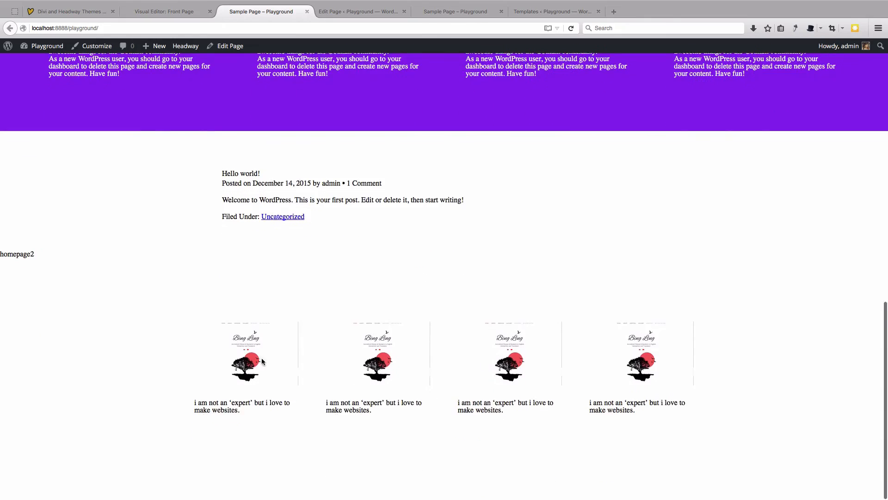
scroll(275, 280, "up", 15)
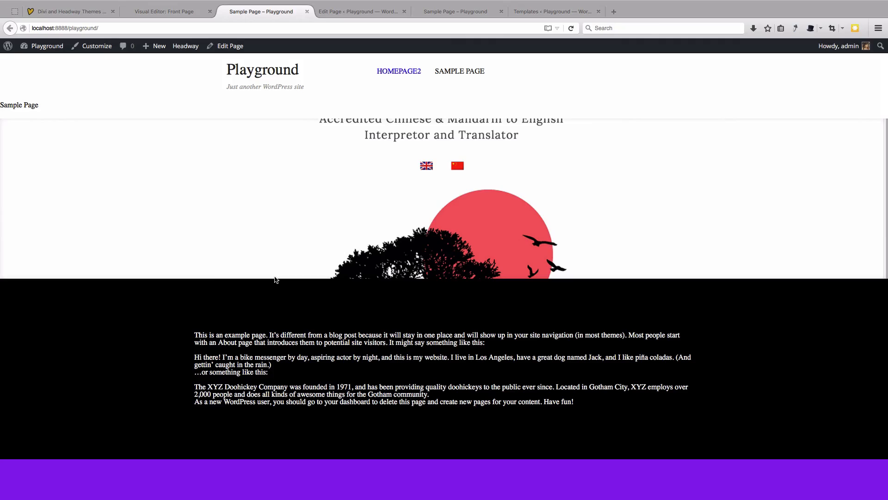
scroll(276, 280, "down", 15)
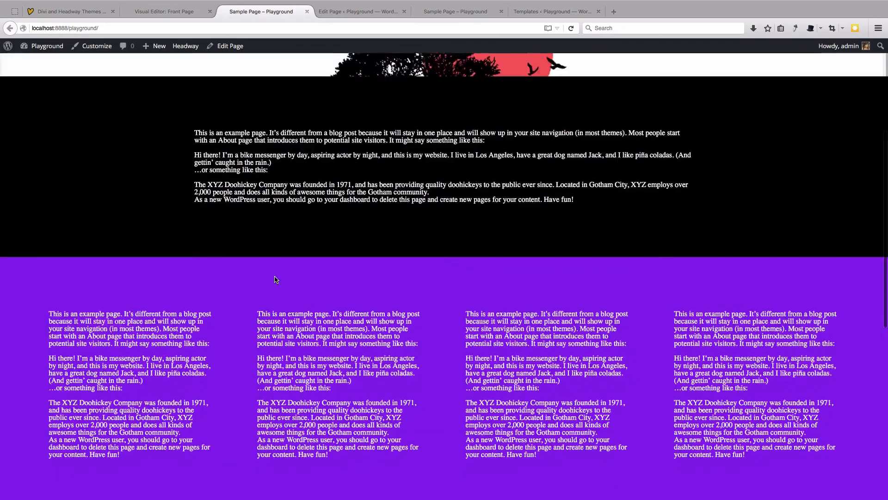
scroll(276, 279, "up", 13)
scroll(276, 279, "down", 6)
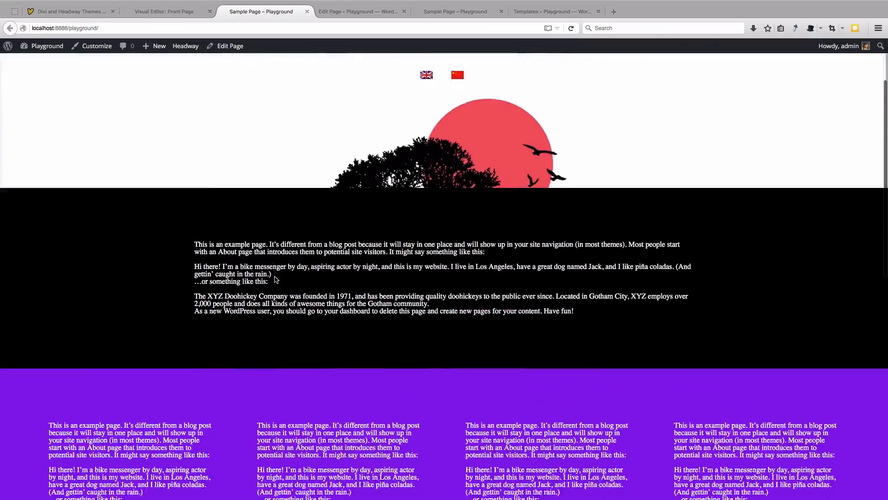